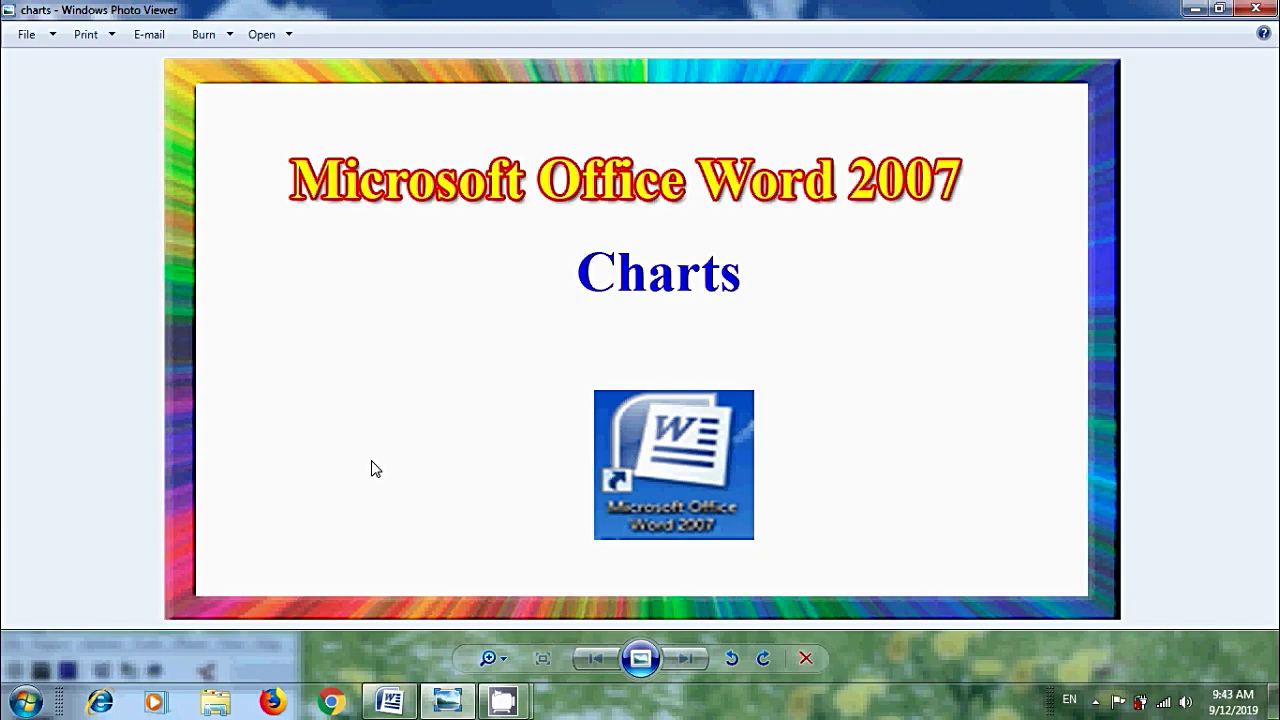
- Start a new line below the Itbird143 heading and begin inserting a chart there
click(390, 701)
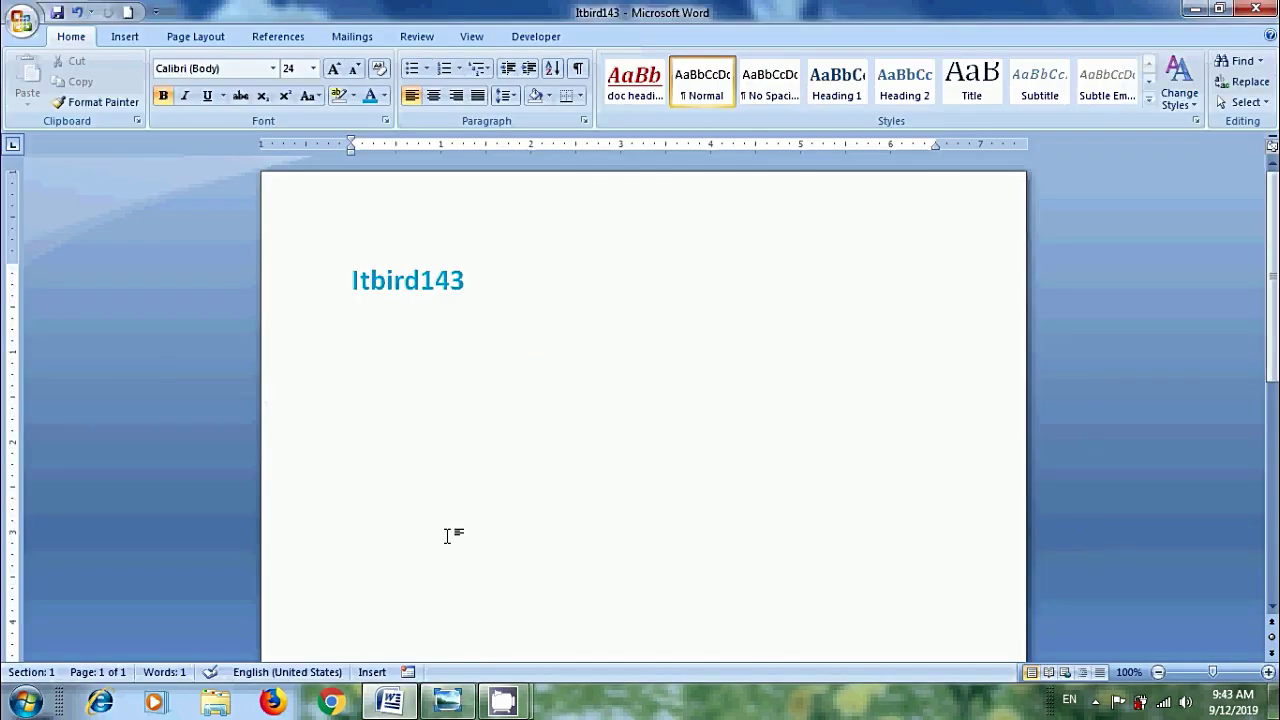
key(Return)
click(125, 37)
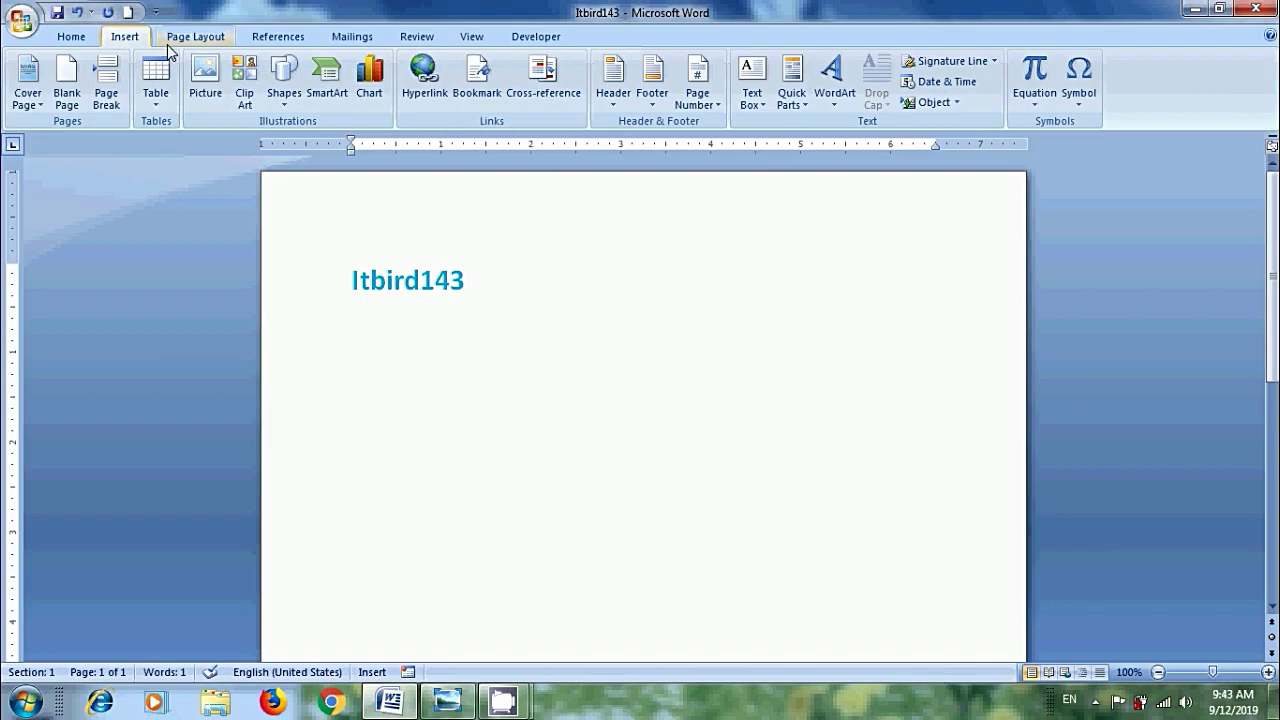
click(370, 90)
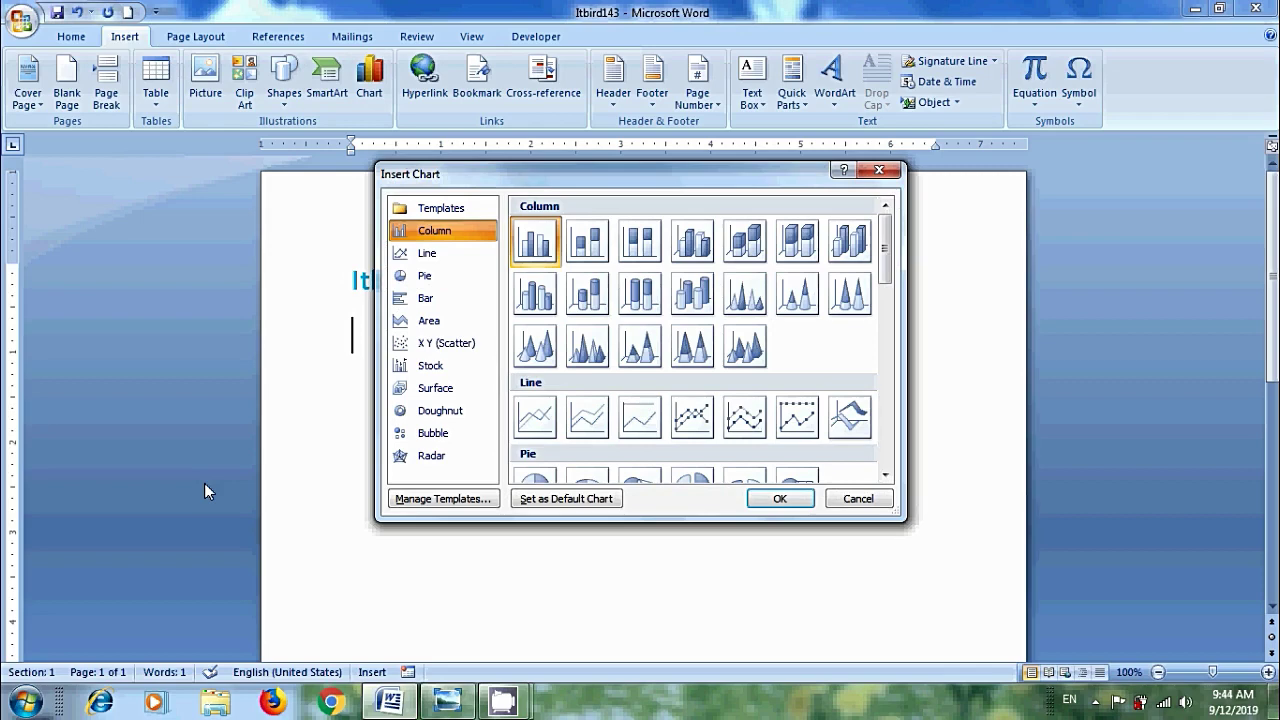
- Browse the chart types, then insert a 3-D Clustered Column chart
click(430, 256)
click(426, 276)
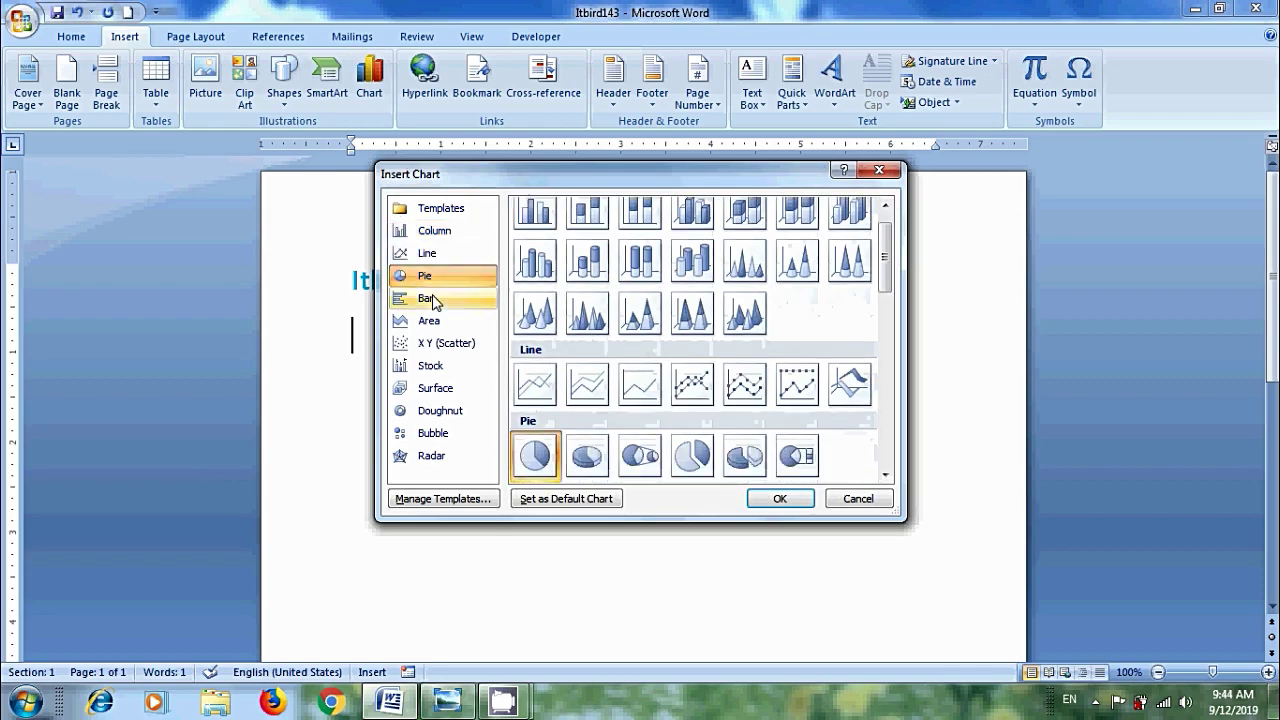
click(432, 299)
click(431, 321)
click(433, 343)
click(433, 366)
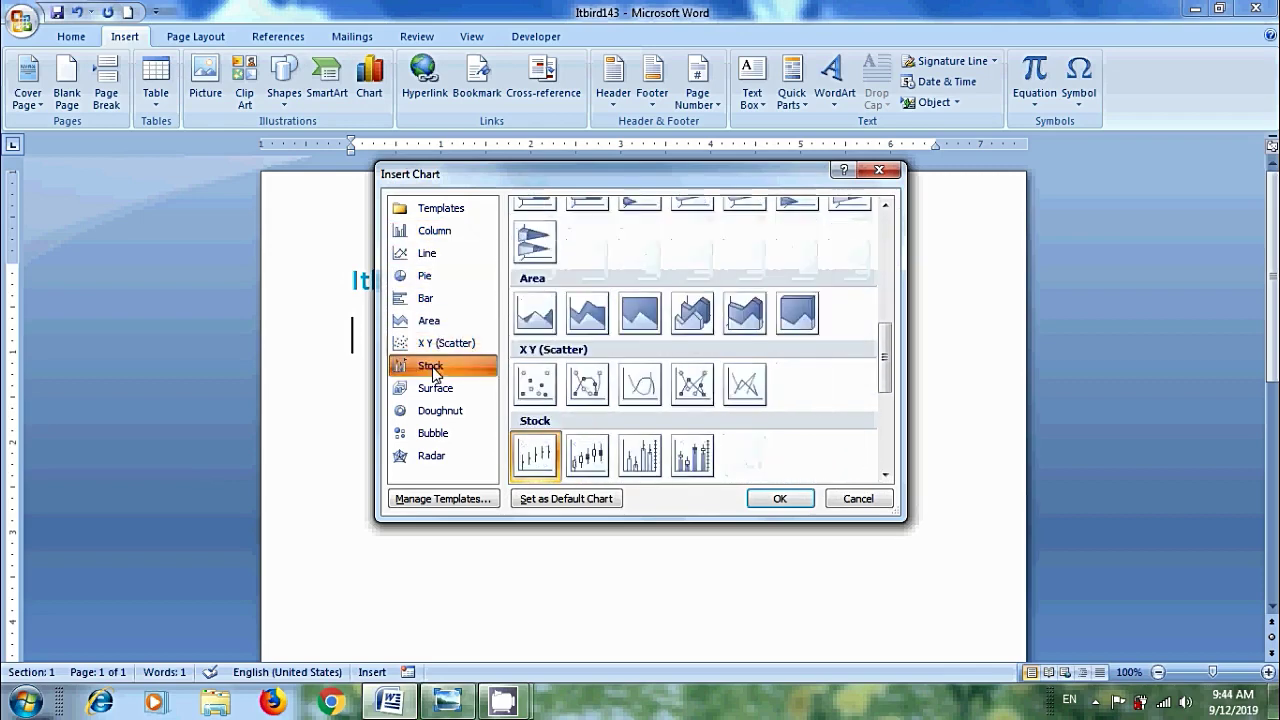
click(433, 388)
click(433, 411)
click(433, 433)
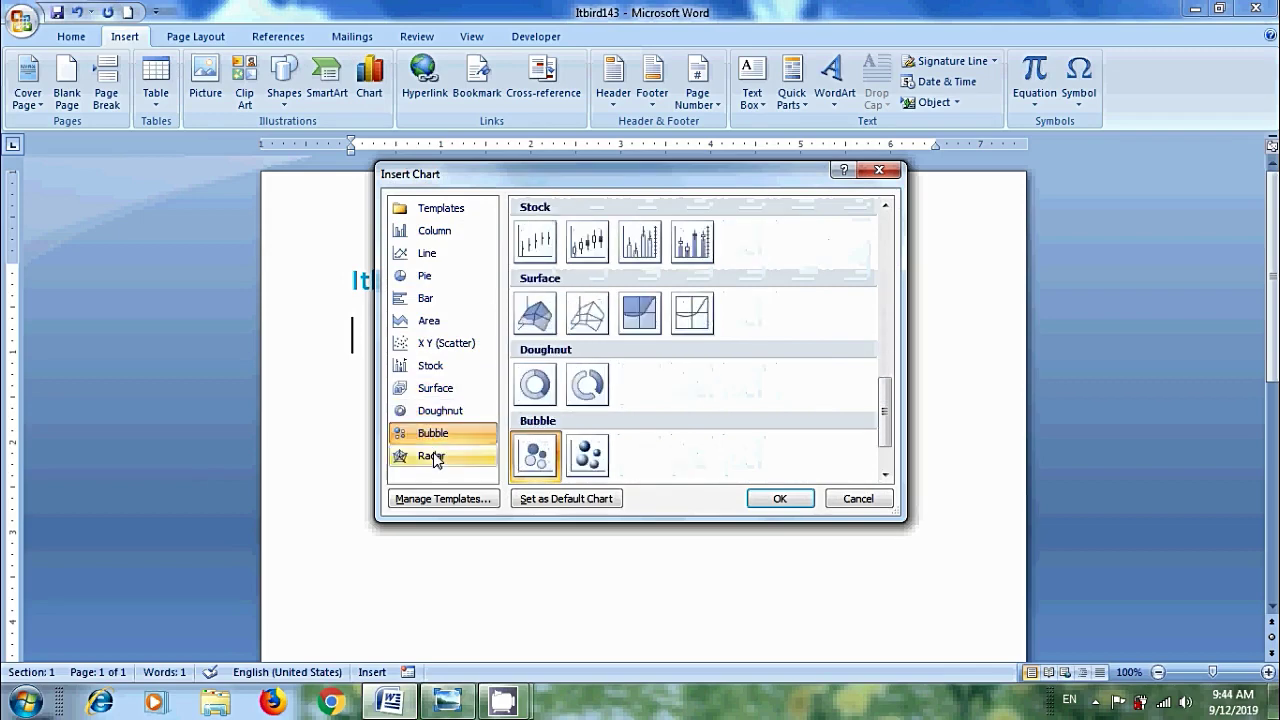
click(432, 456)
click(434, 231)
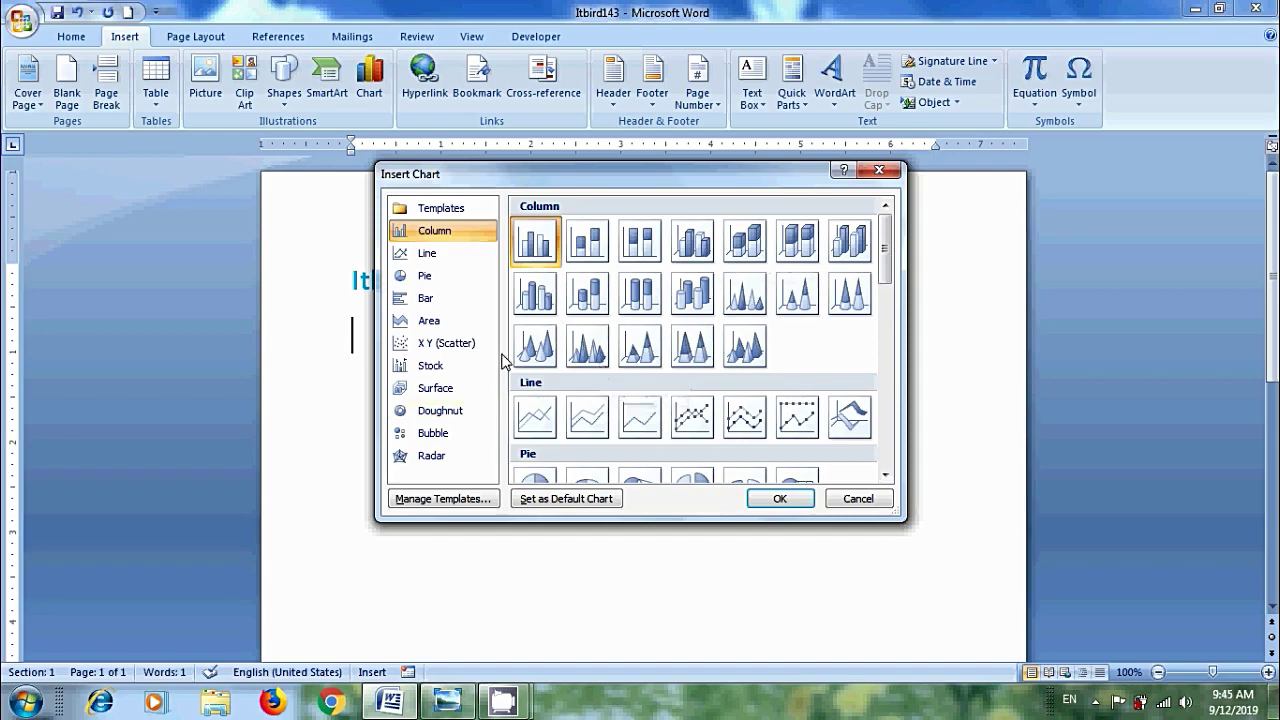
click(688, 258)
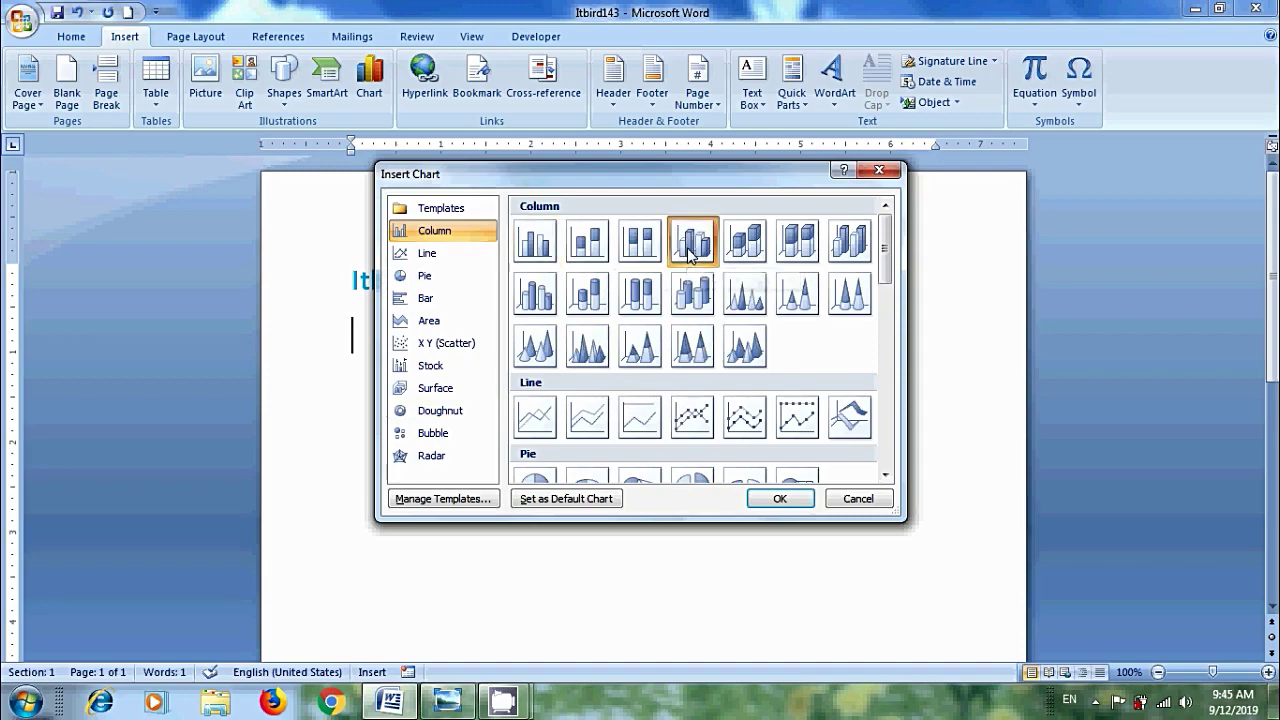
click(804, 500)
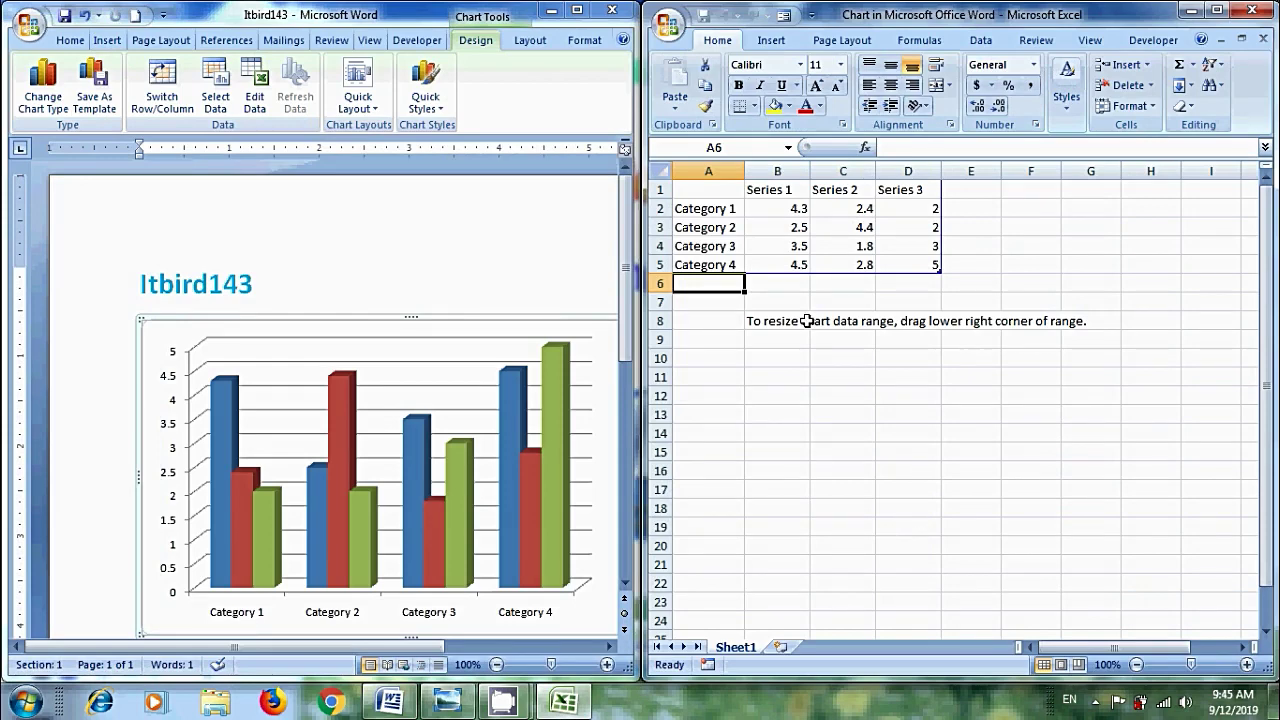
- Replace Category 1–4 in cells A2:A5 with item1, item2, item3 and item4
click(735, 210)
text(it)
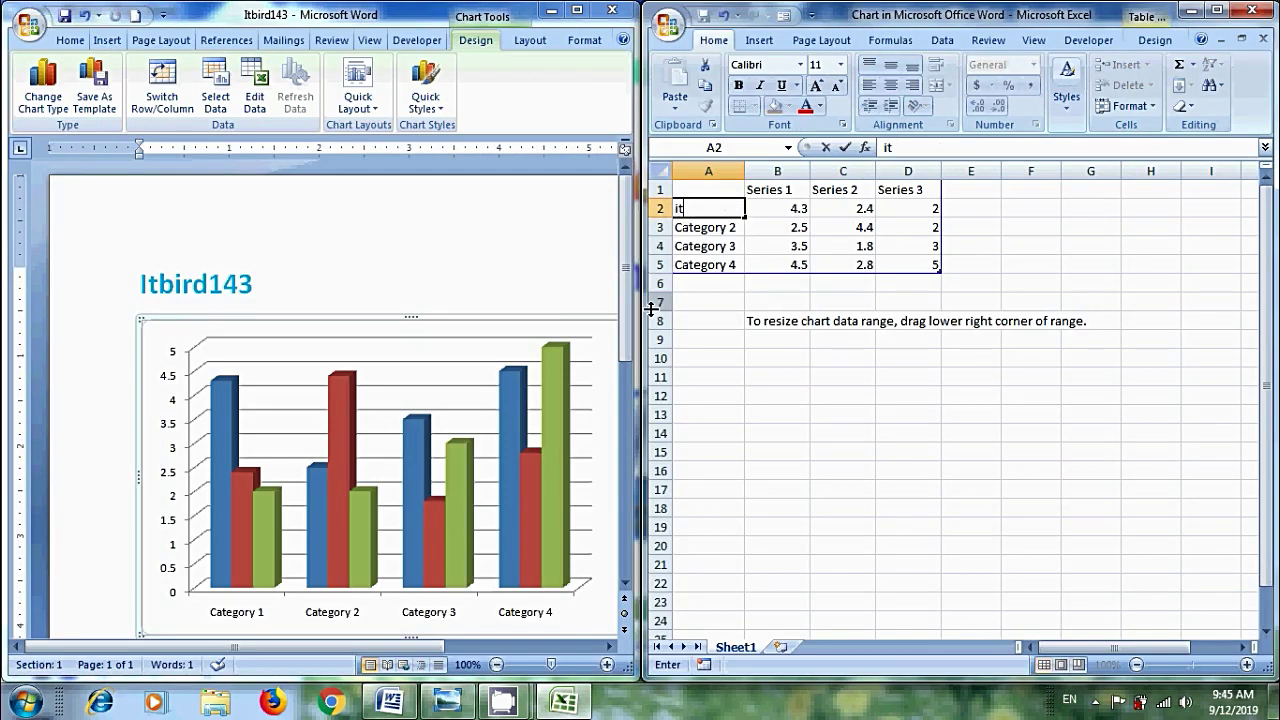
text(em1)
key(Return)
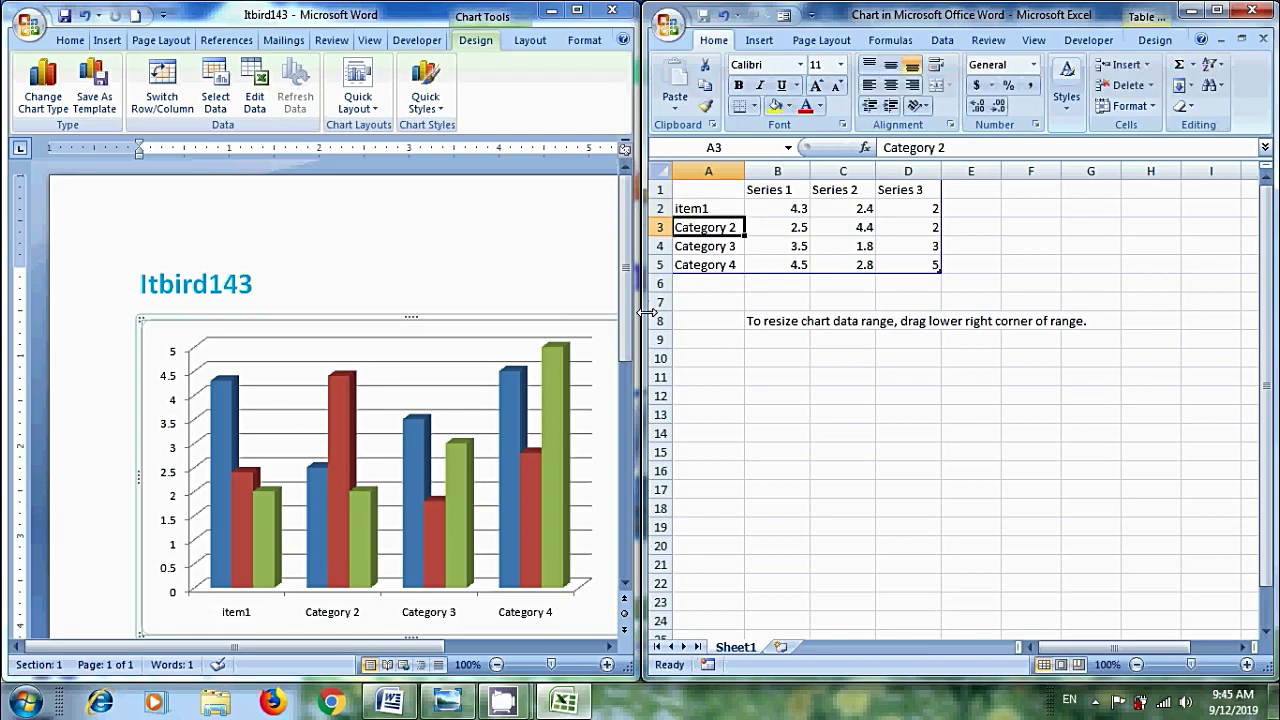
text(item2)
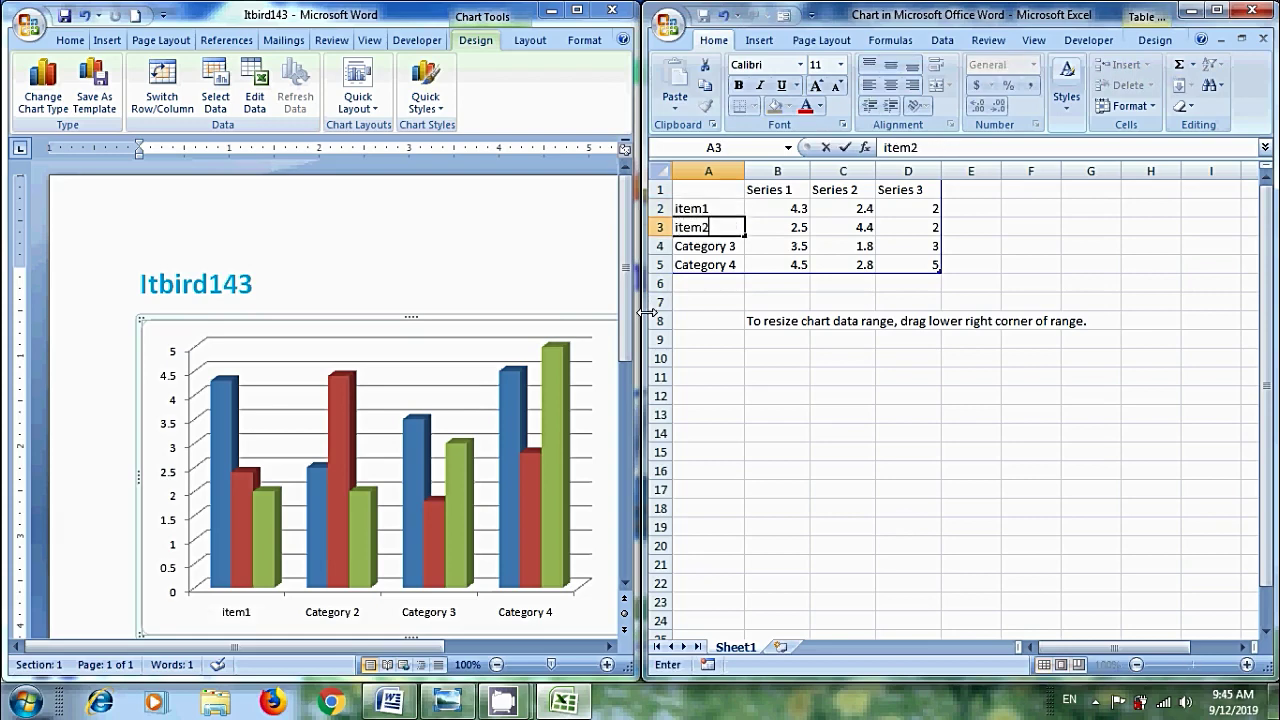
key(Return)
text(ite)
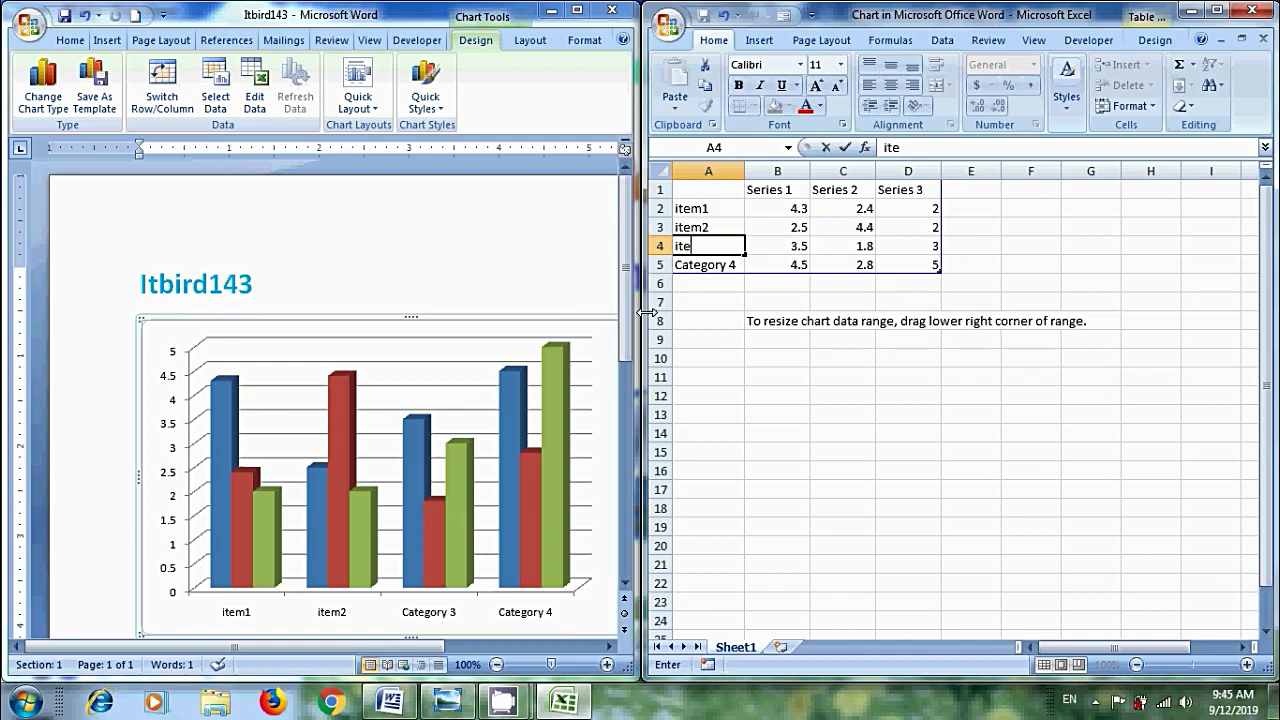
text(m3)
key(Return)
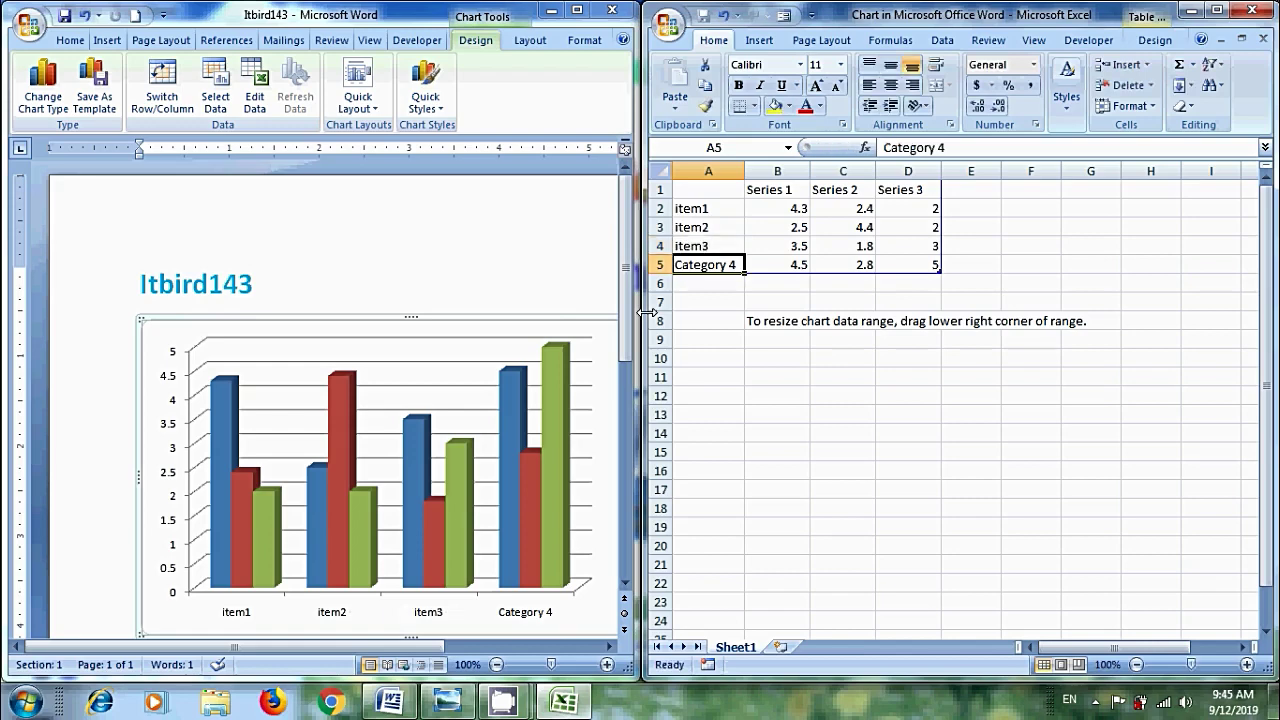
text(item4)
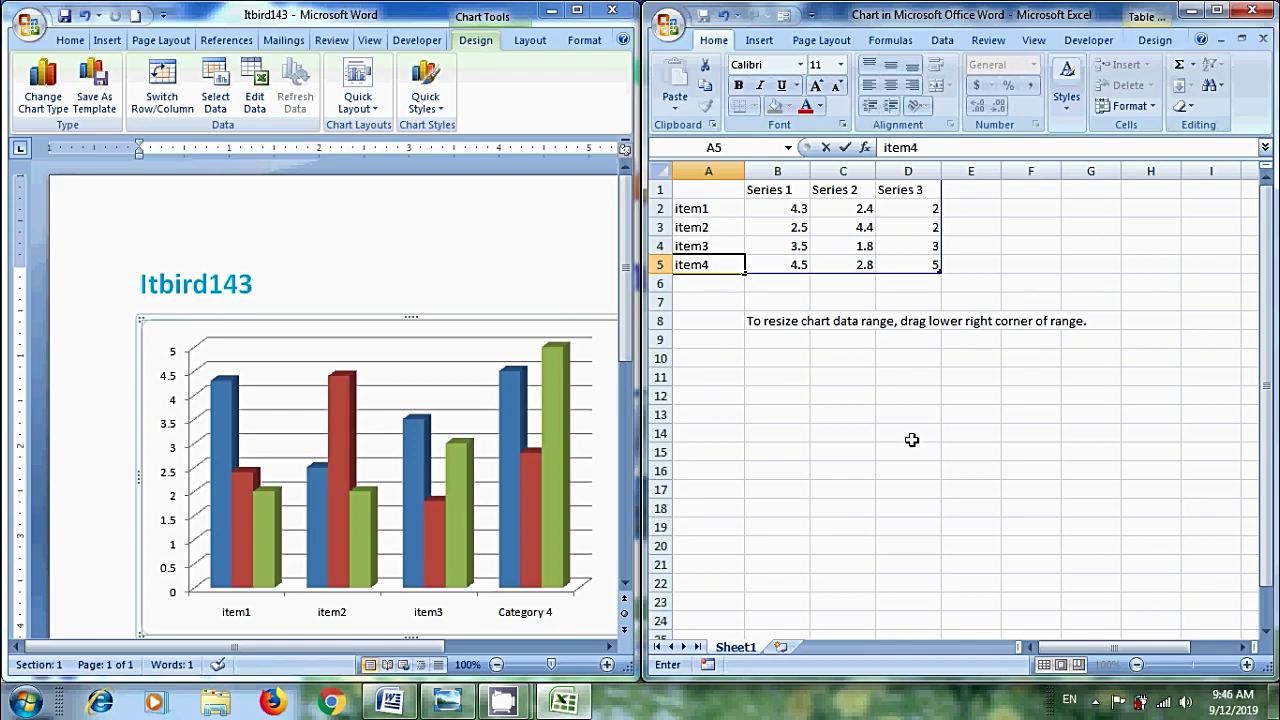
- Fill 5 down D6:D7, add item5 and item6, then end the chart range at row 4
click(908, 264)
drag(940, 273, 943, 308)
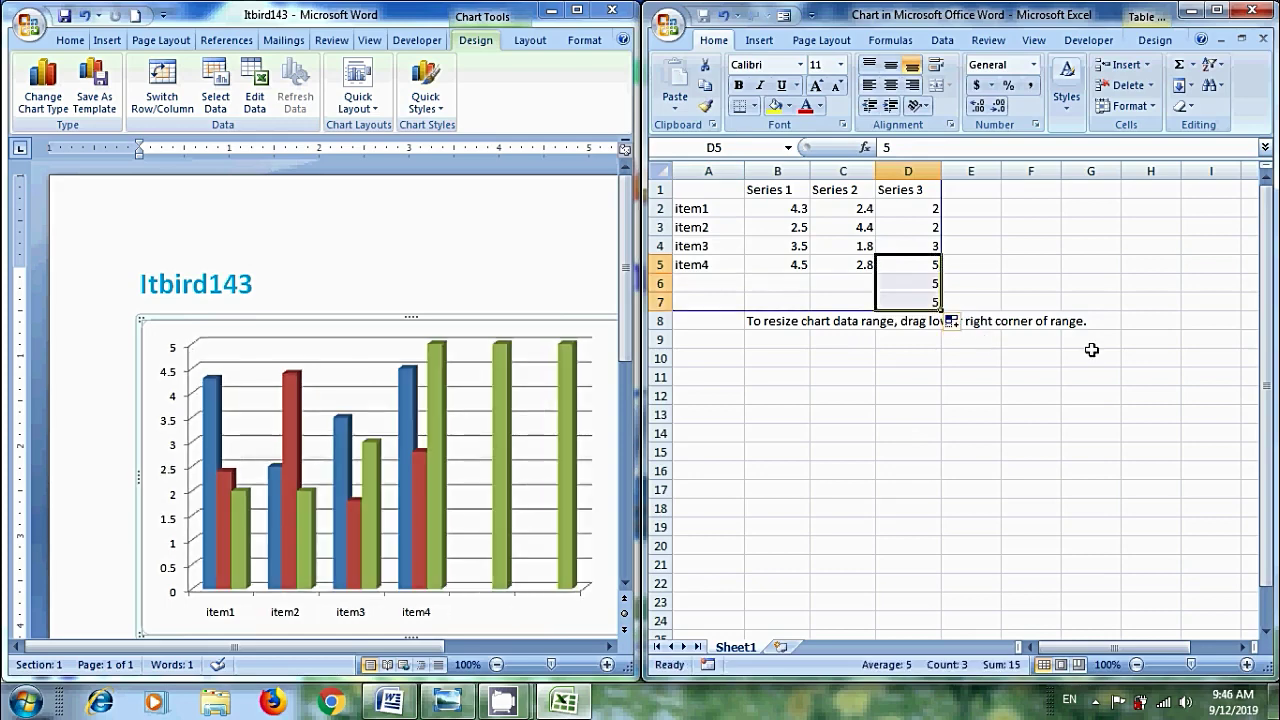
click(686, 284)
text(item)
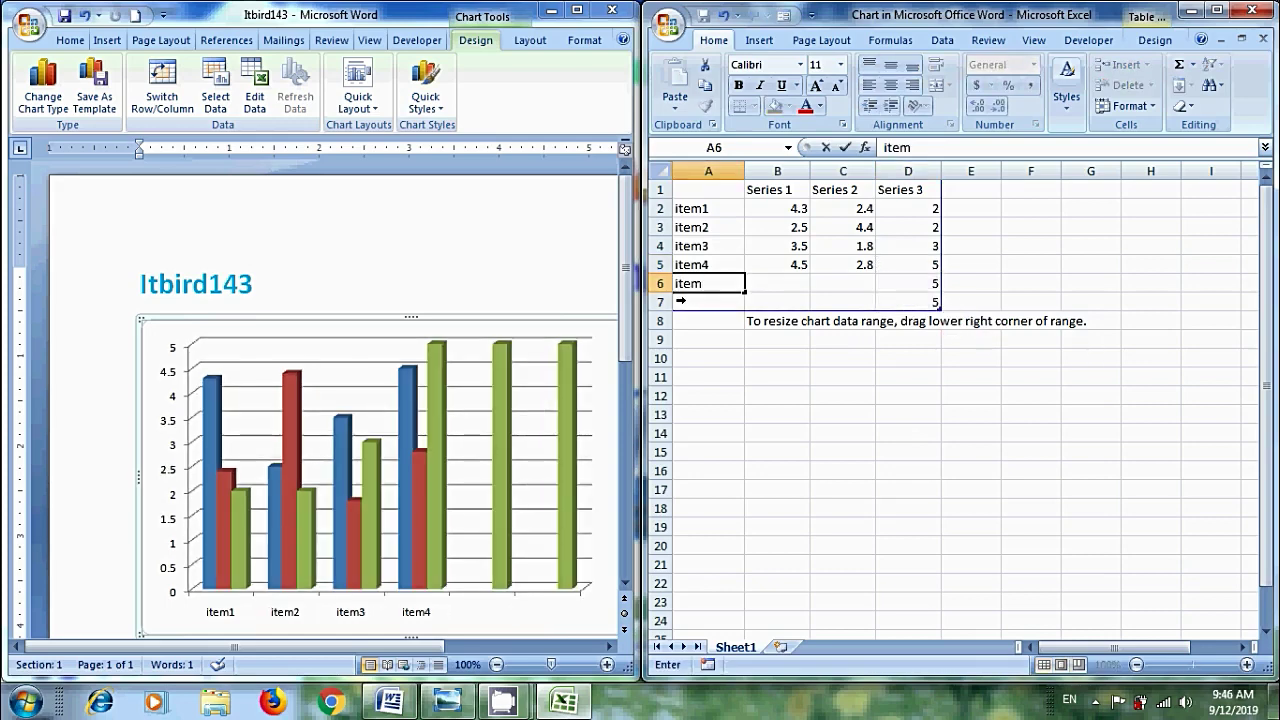
text(5)
click(681, 300)
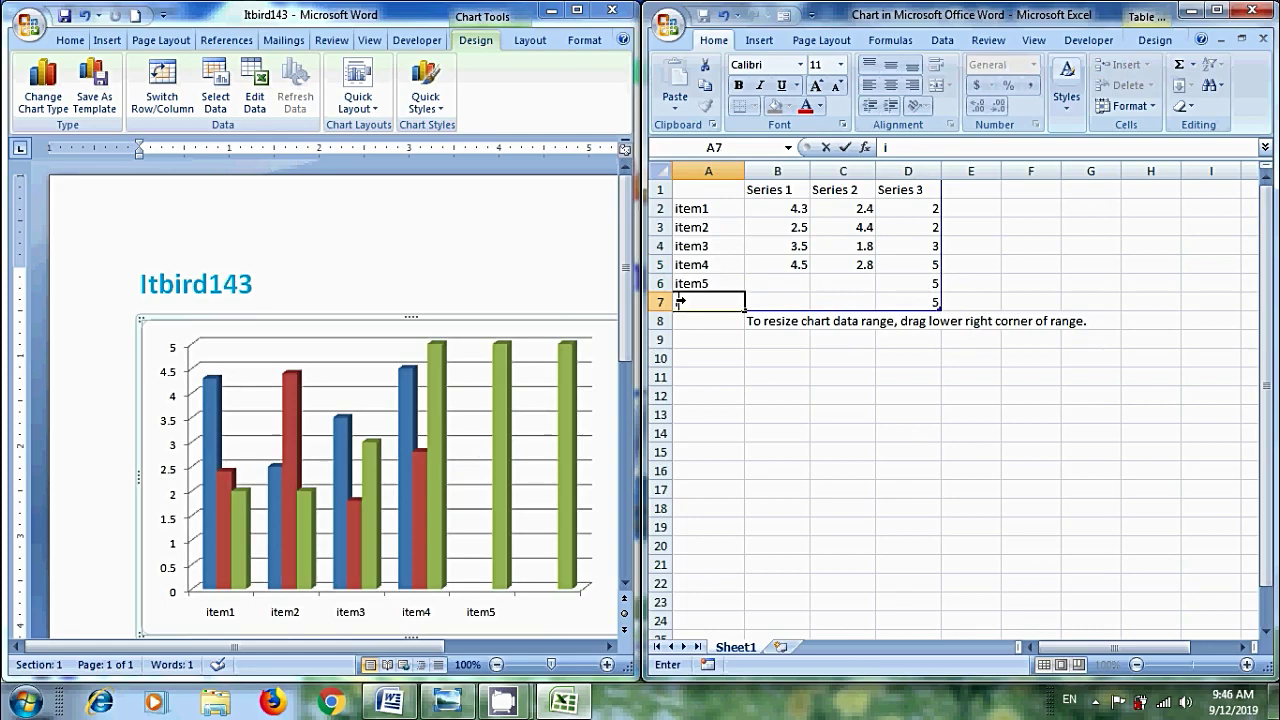
text(item6)
key(Tab)
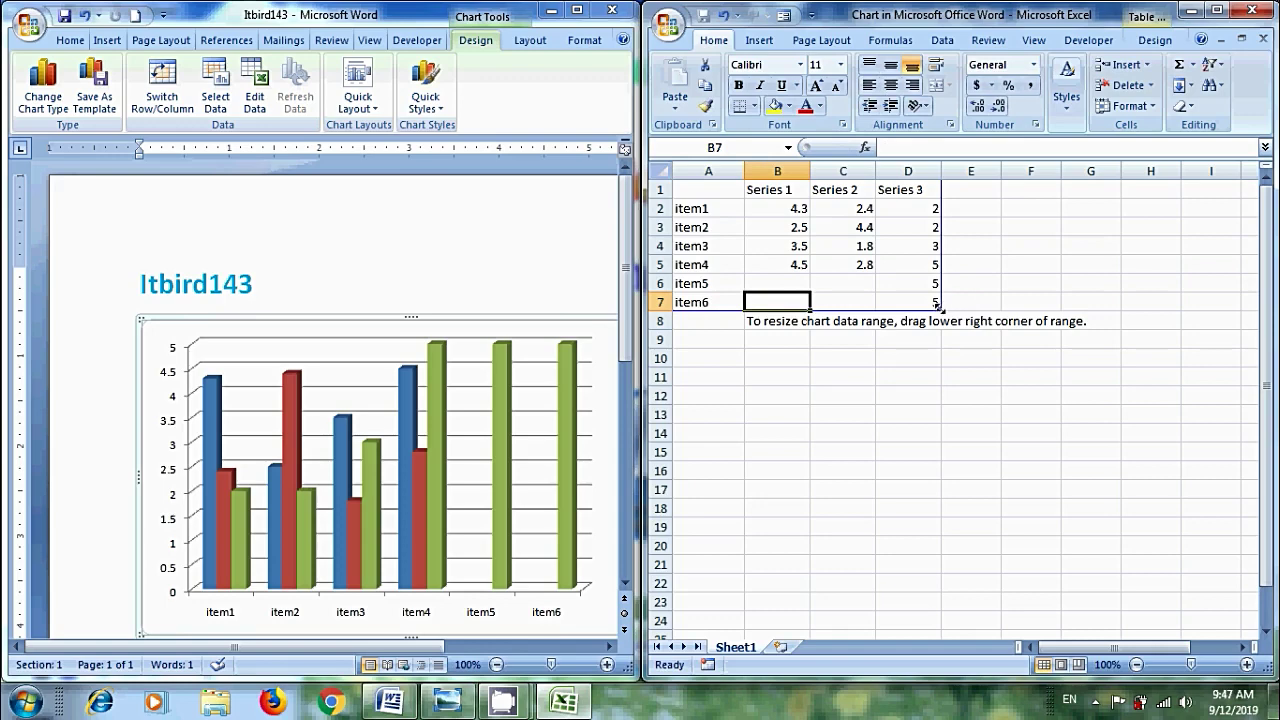
drag(938, 306, 939, 261)
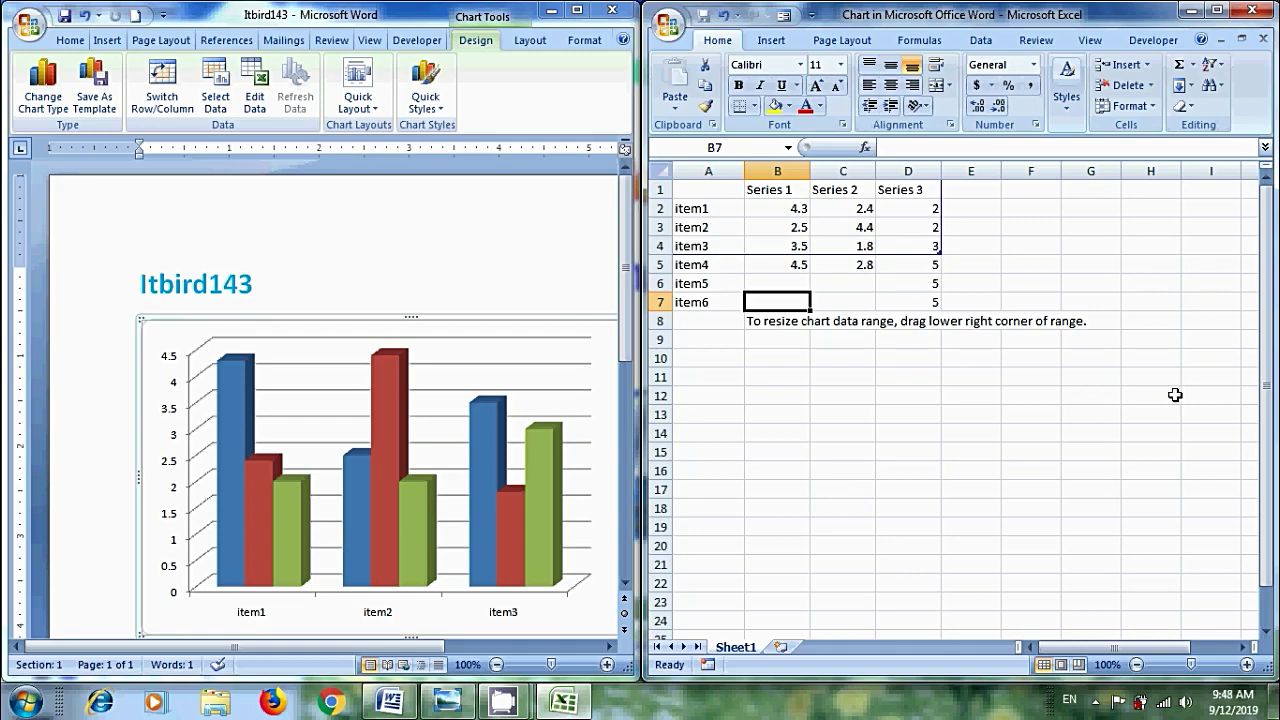
click(1262, 10)
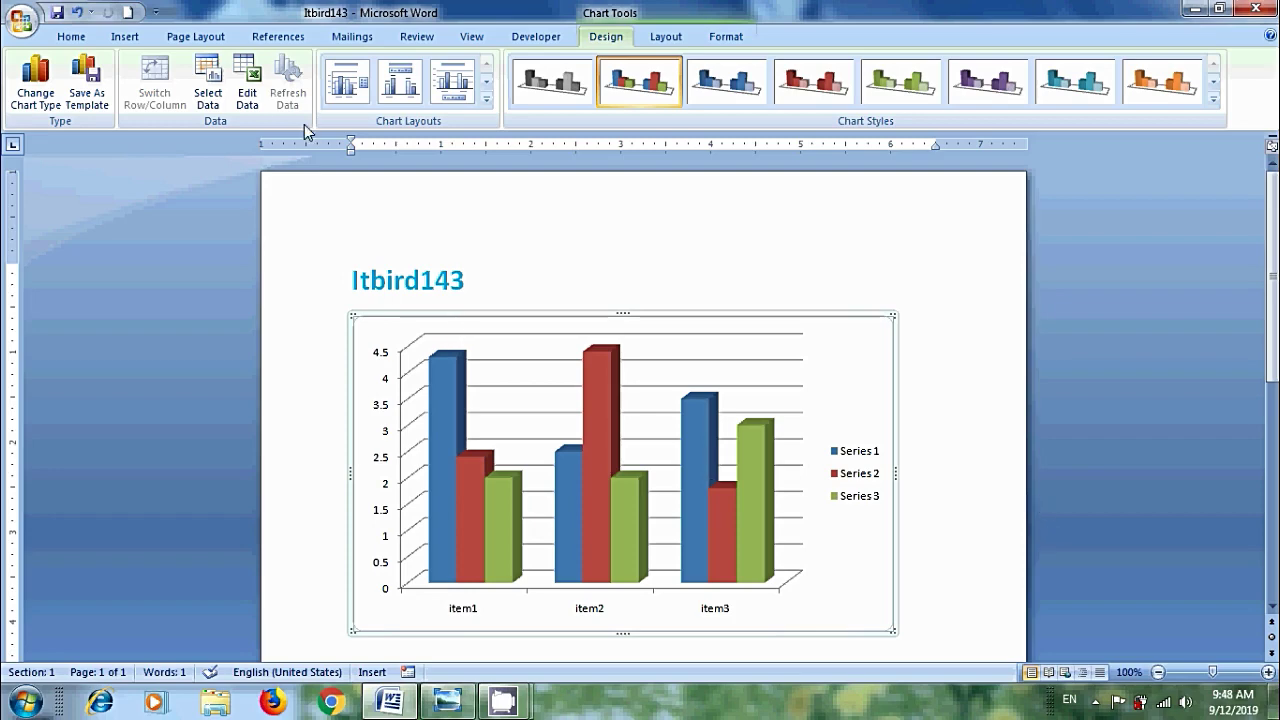
click(245, 80)
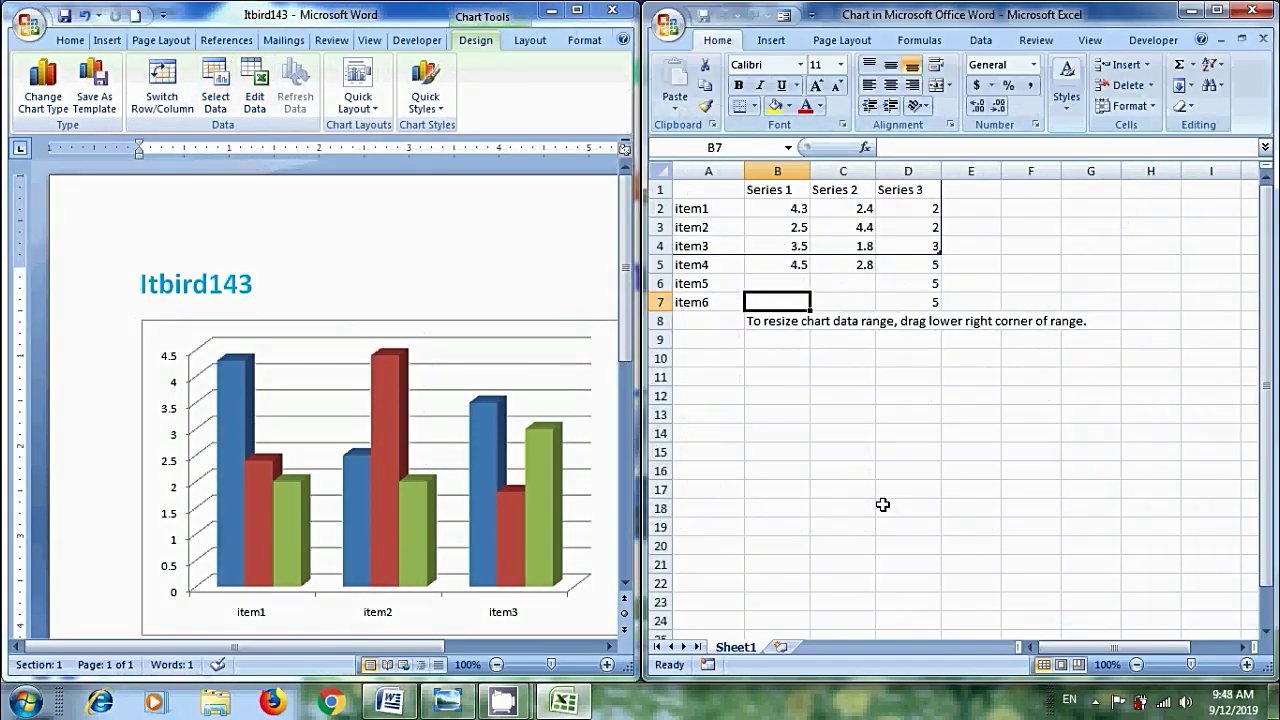
click(1256, 9)
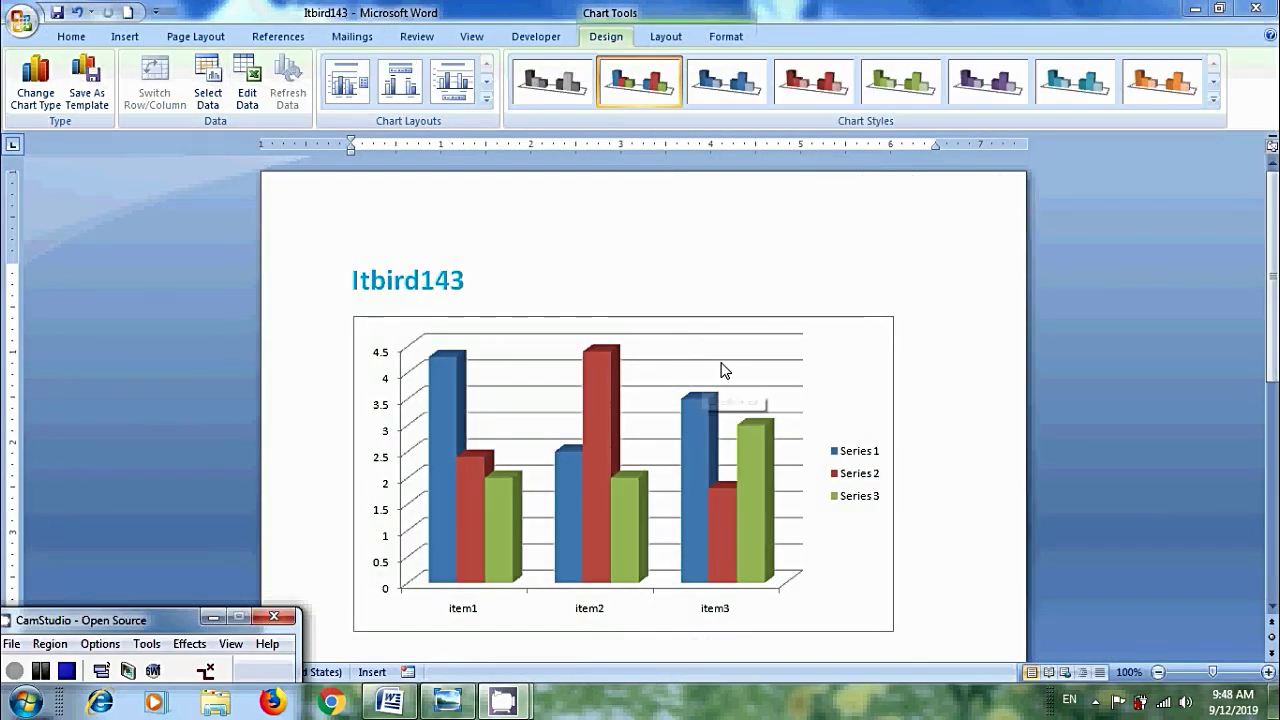
right_click(836, 336)
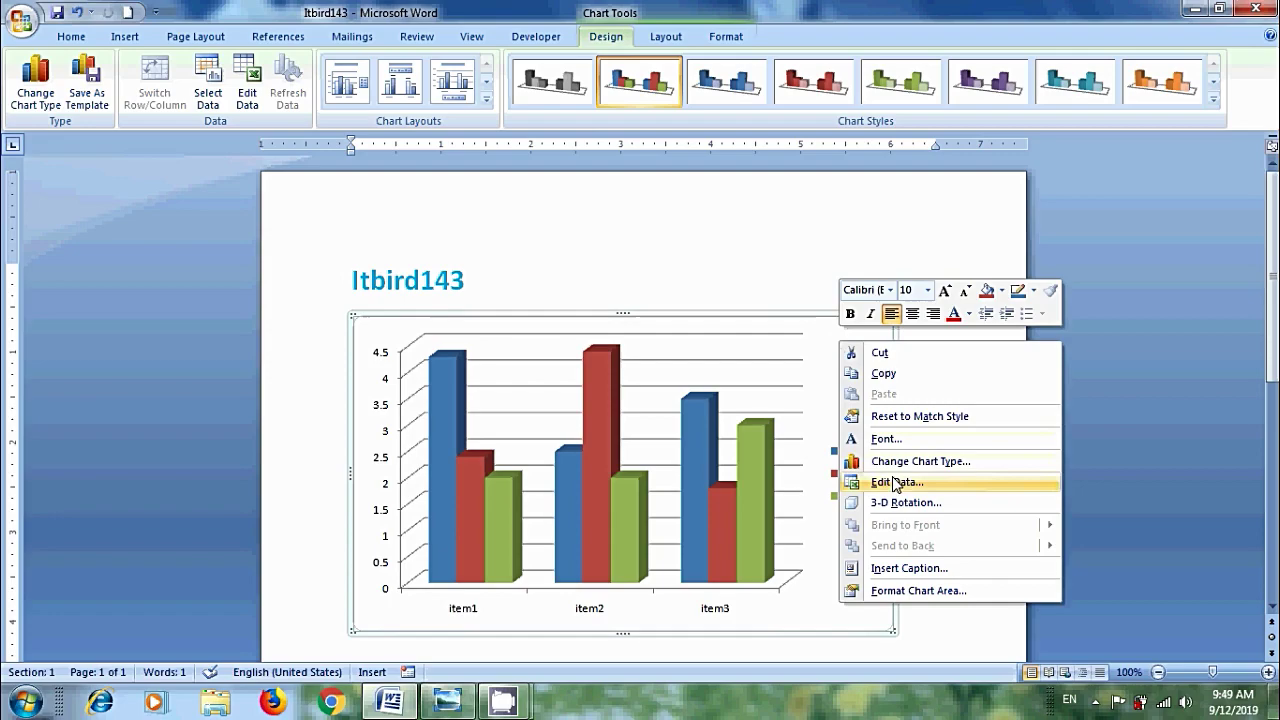
click(885, 481)
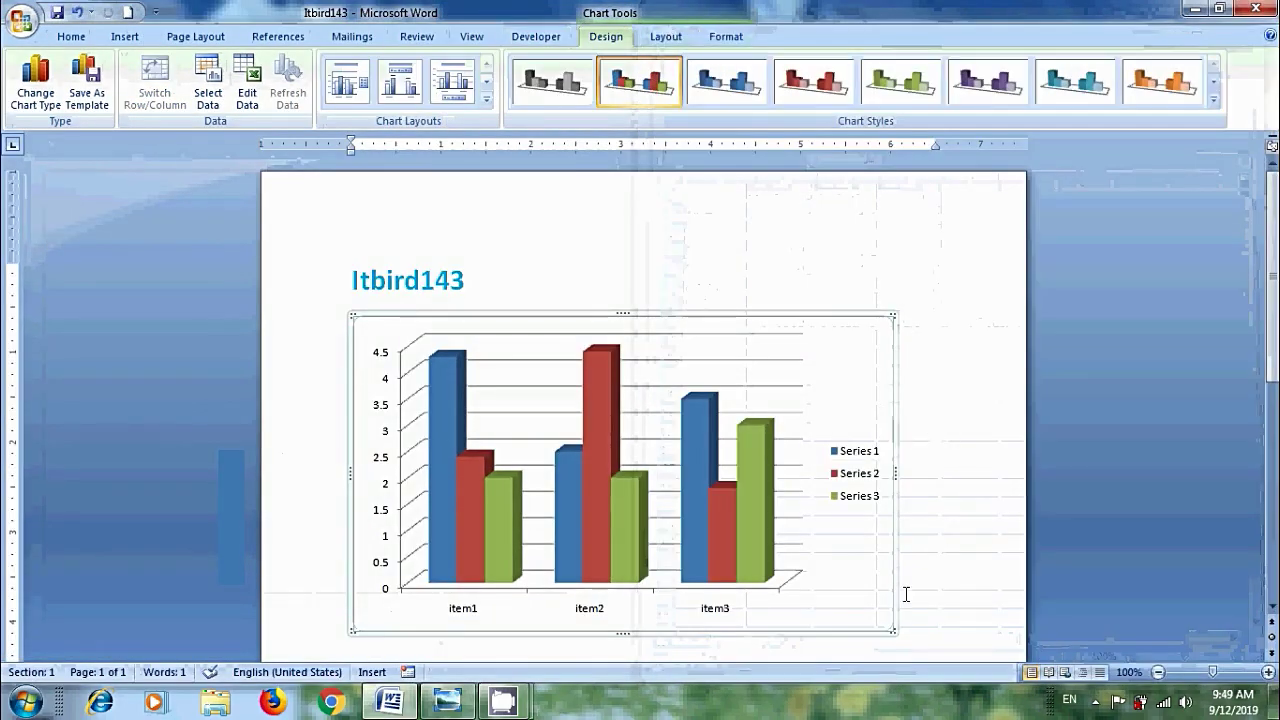
- Insert a Pie in 3-D chart below the column chart and restore Word to full view
click(903, 594)
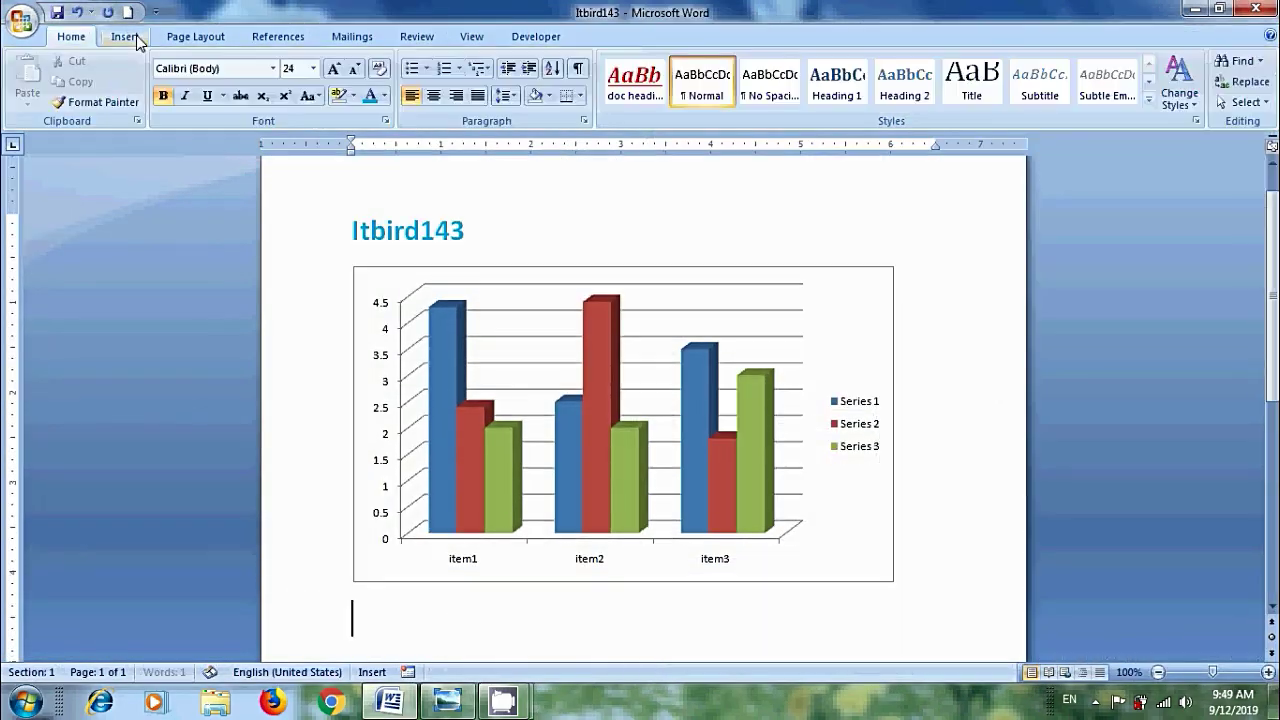
click(125, 36)
click(383, 96)
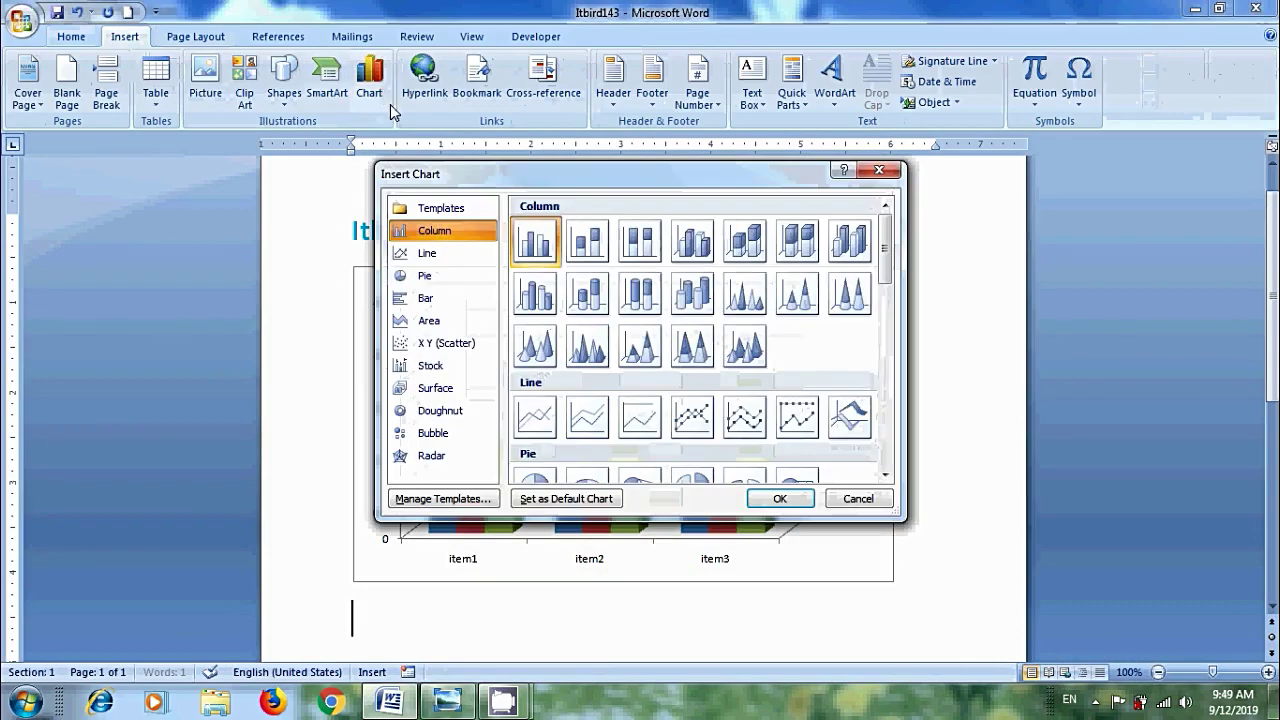
click(460, 278)
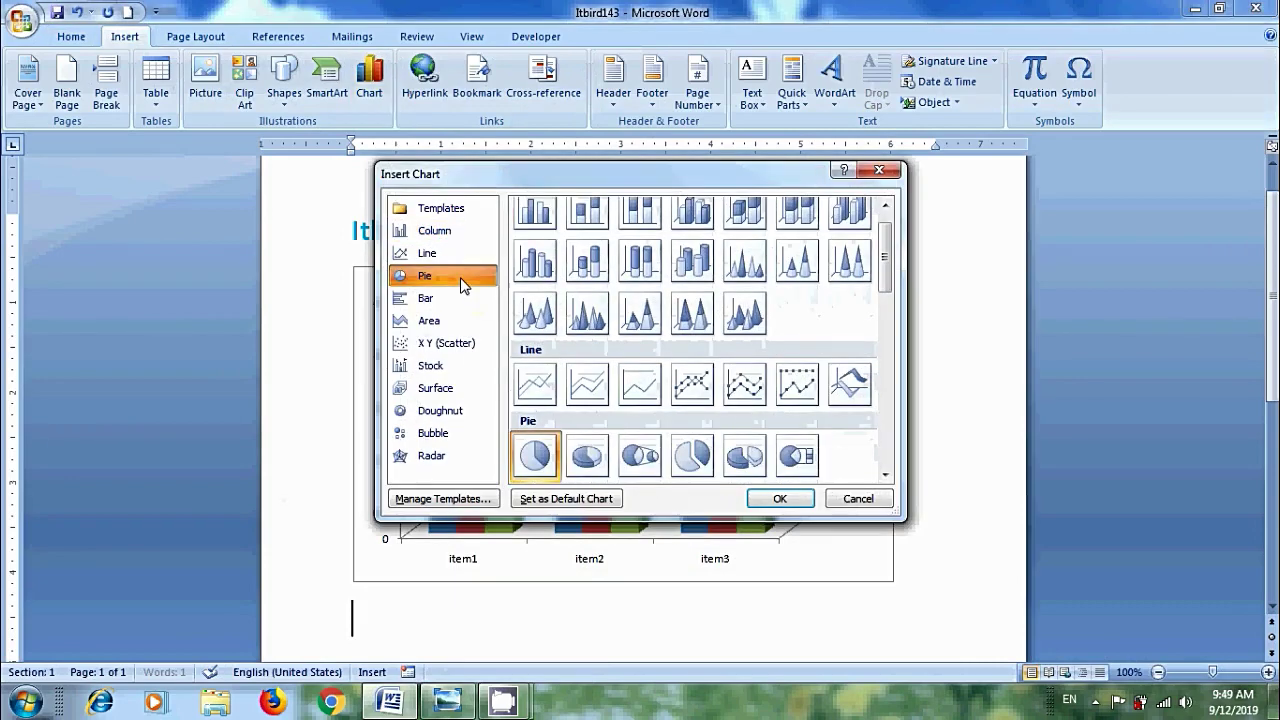
click(589, 458)
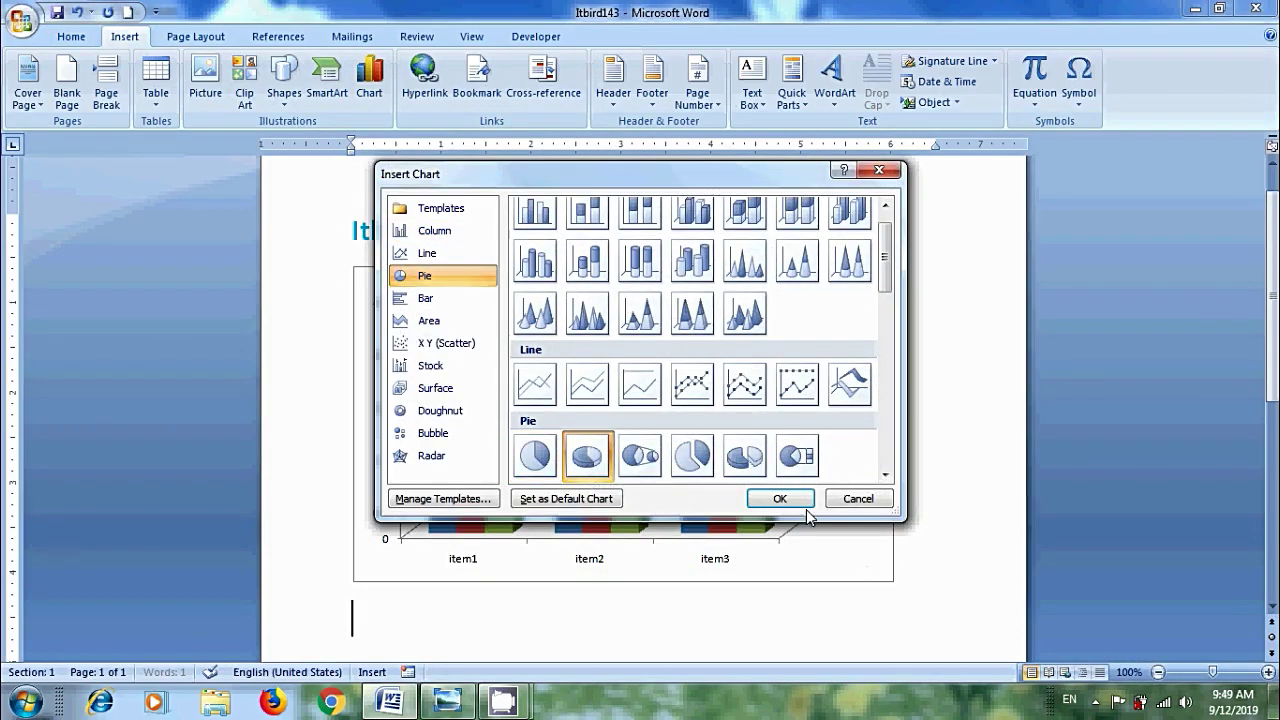
click(806, 502)
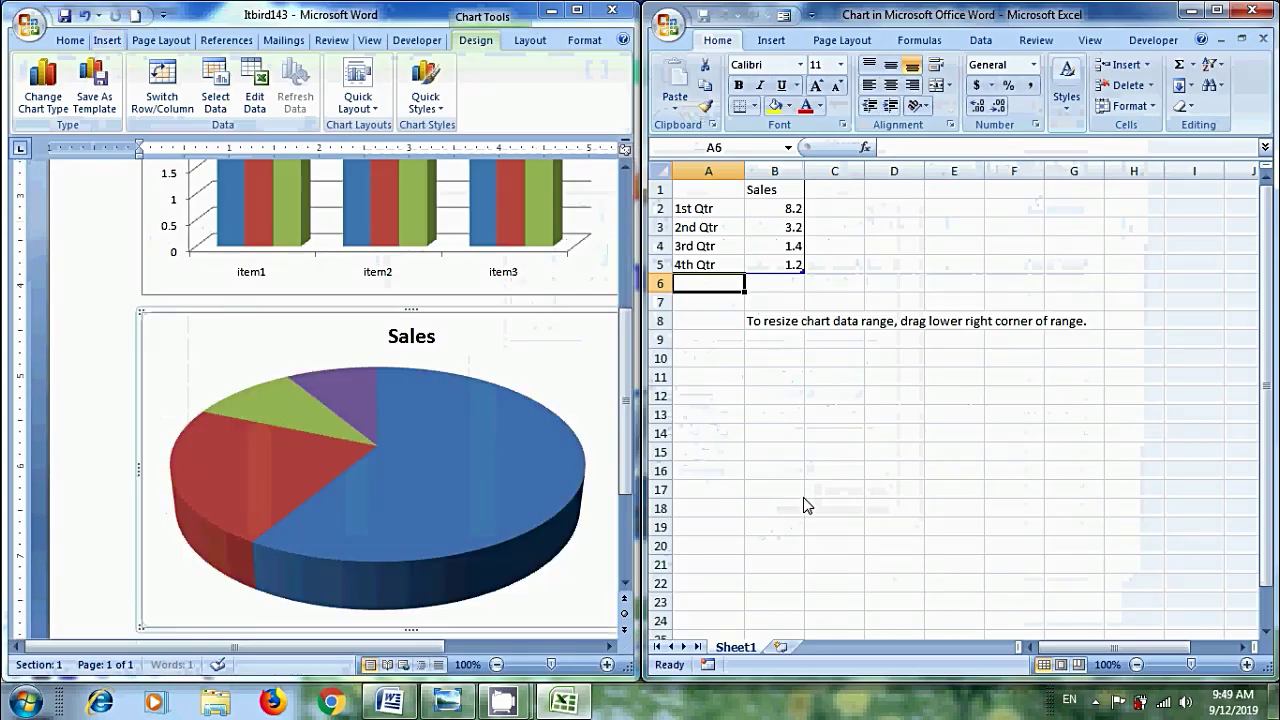
click(580, 12)
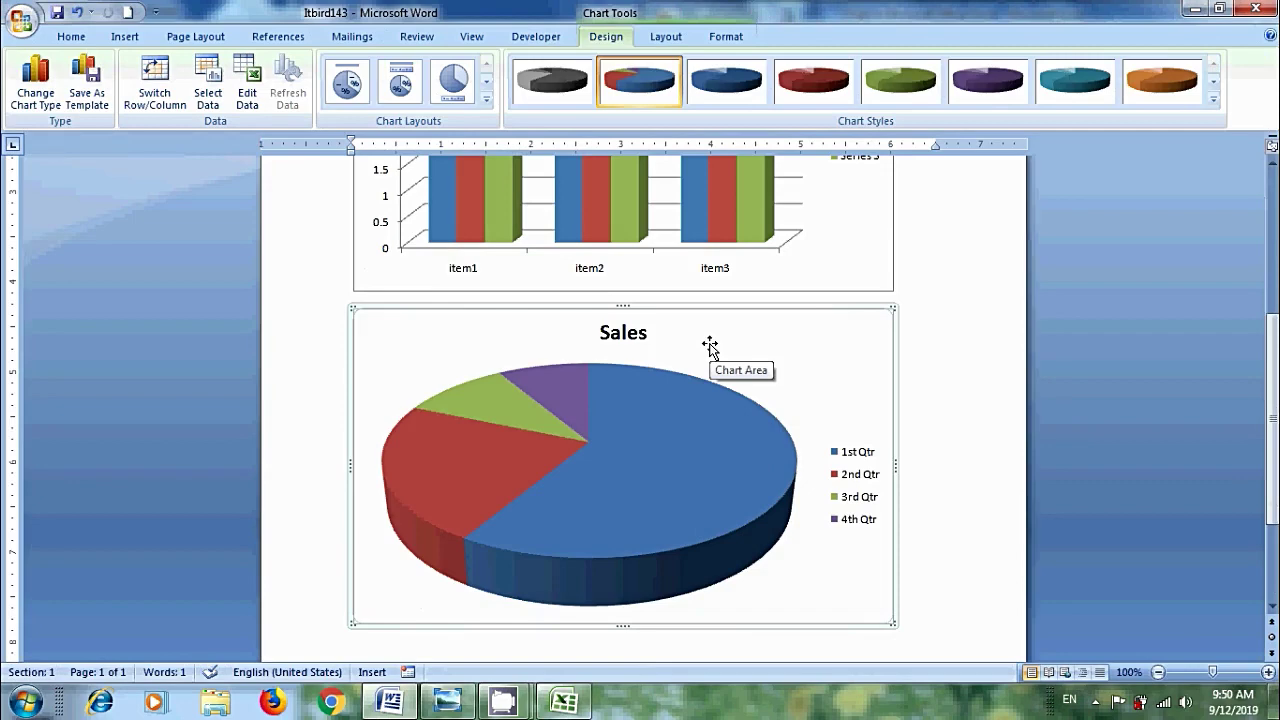
- Replace the pie chart's 'Sales' title with 'Cherry'
click(628, 338)
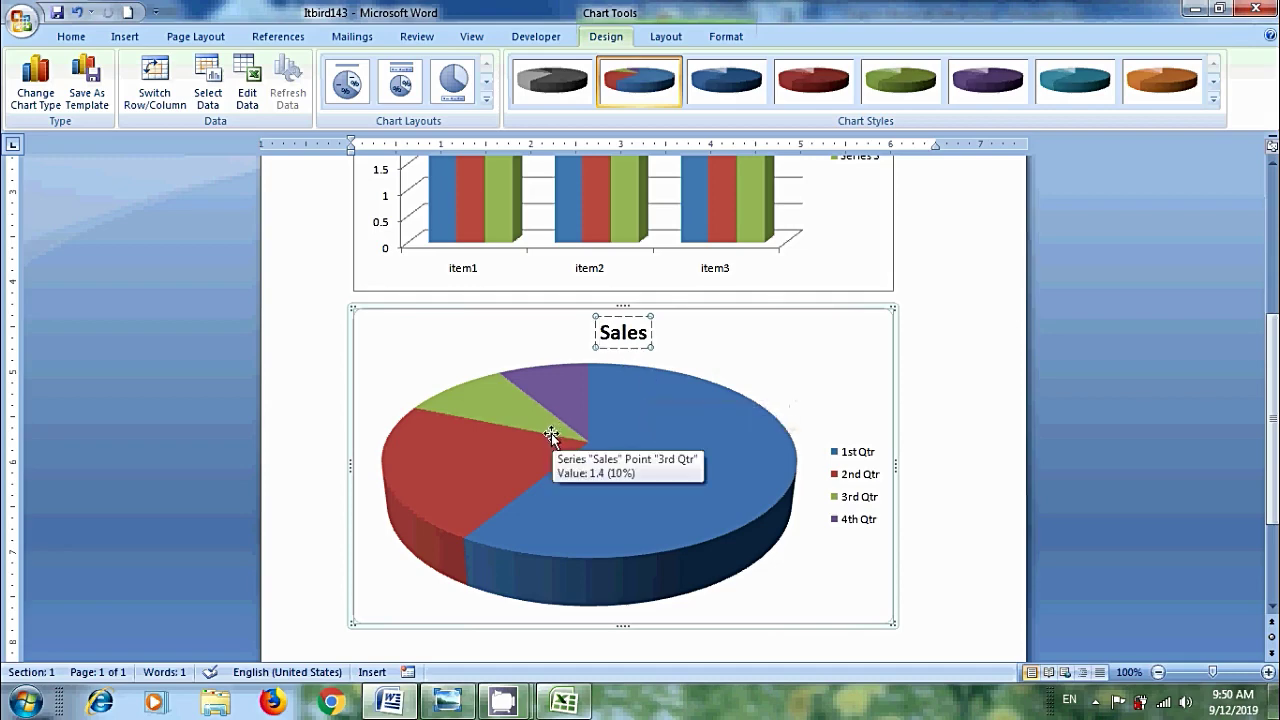
mouse_move(549, 436)
key(Delete)
key(Delete)
key(Delete)
key(Delete)
key(Delete)
text(Ch)
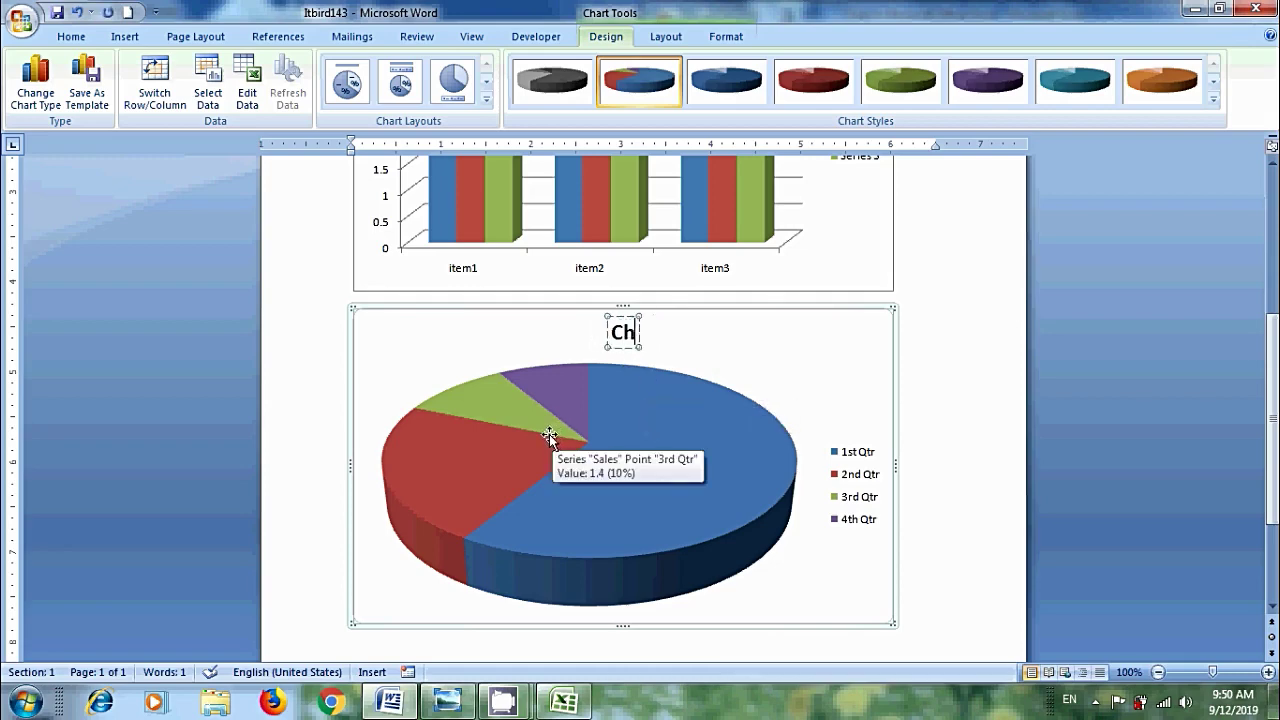
text(erry)
click(850, 588)
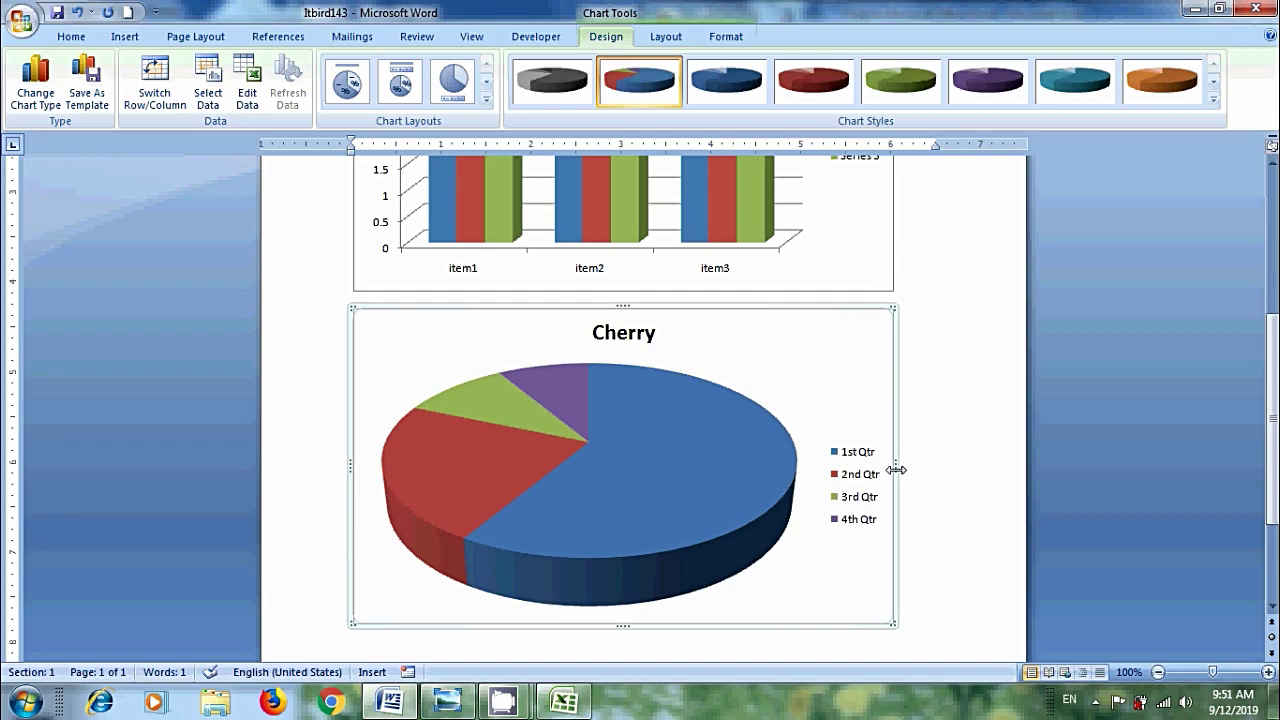
- Drag the pie chart's right, bottom and corner handles inward to match the column chart's width
mouse_move(896, 470)
mouse_down()
mouse_move(762, 466)
mouse_move(908, 500)
mouse_up()
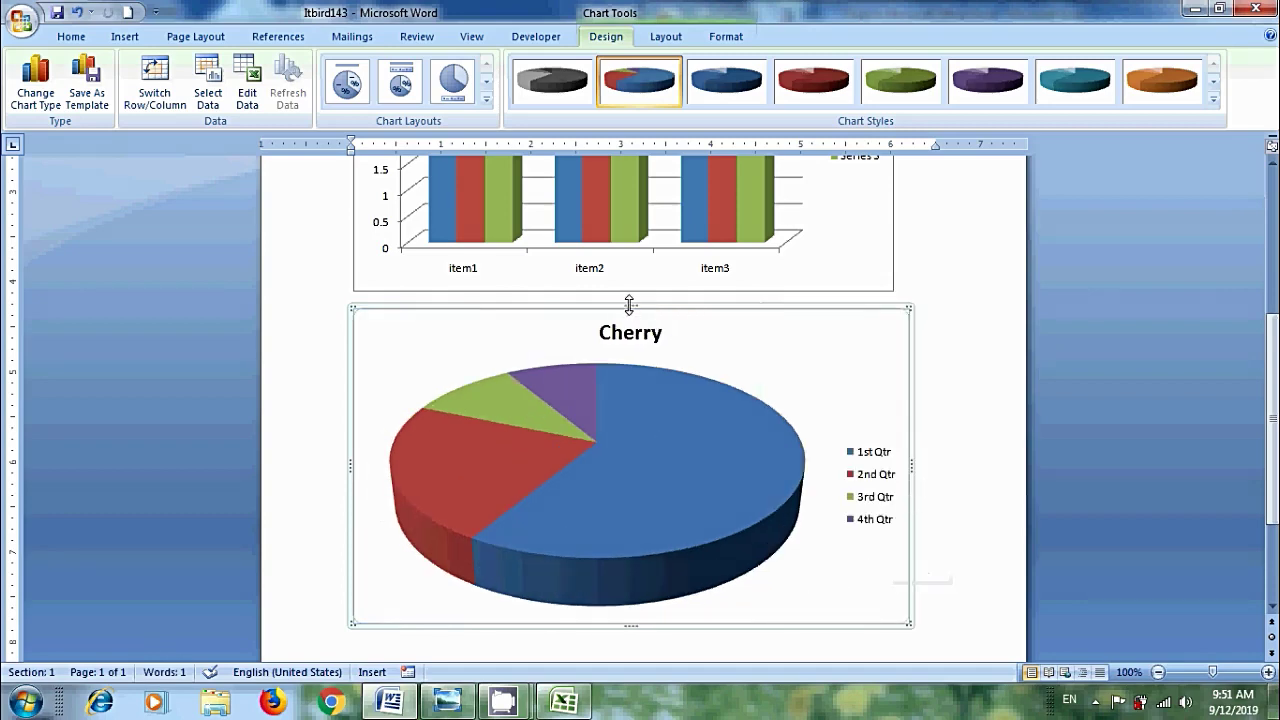
mouse_move(630, 625)
mouse_down()
mouse_move(650, 555)
mouse_move(611, 632)
mouse_up()
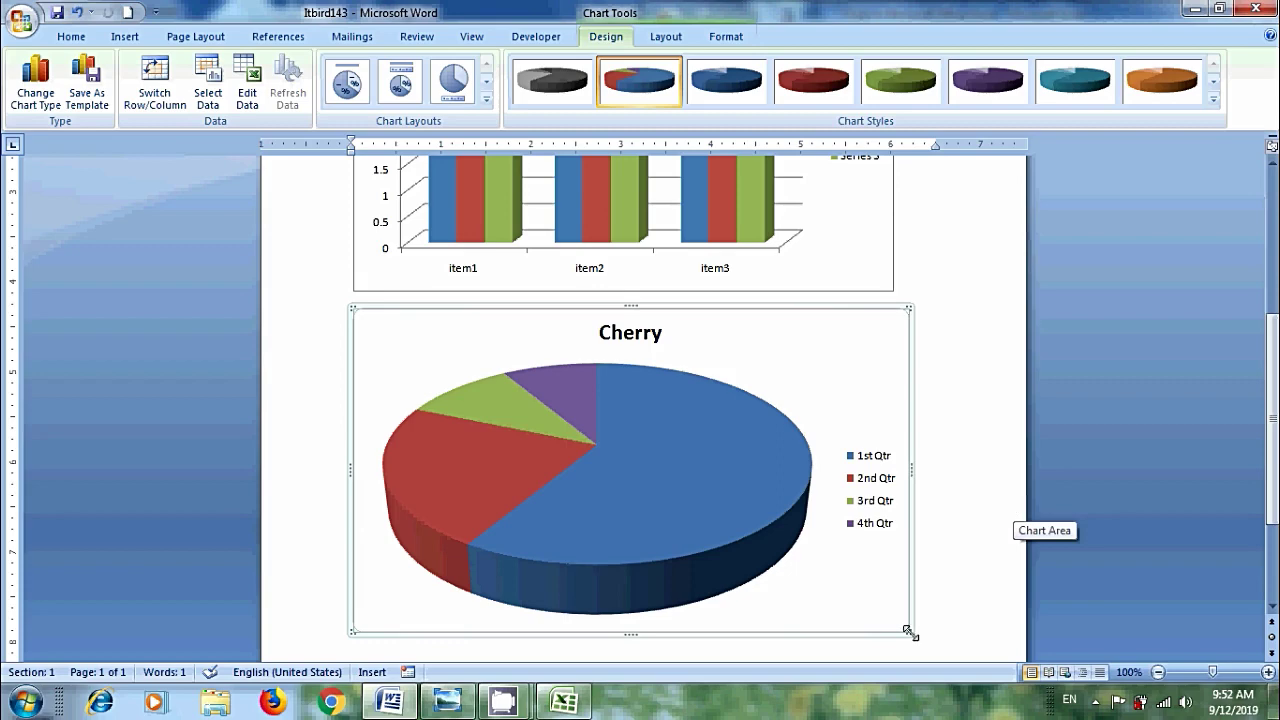
mouse_move(908, 631)
mouse_down()
mouse_move(768, 481)
mouse_move(890, 609)
mouse_up()
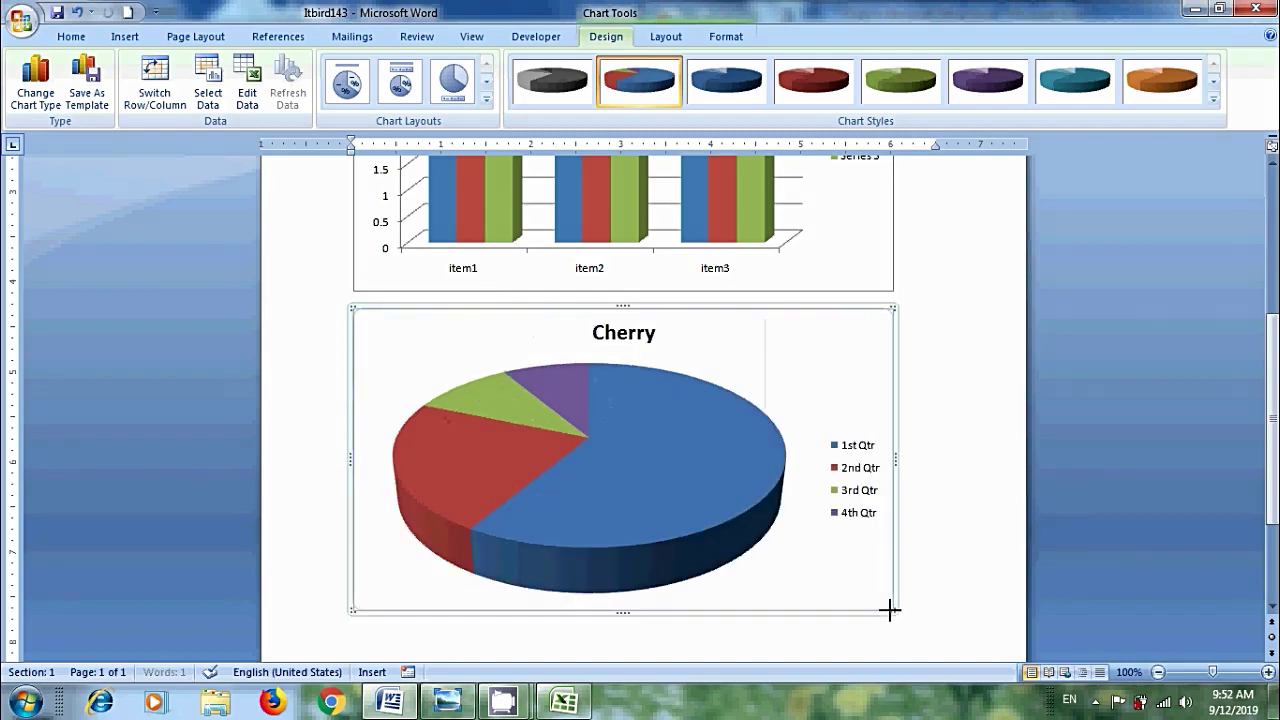
- Nudge the column chart's plot area right and back clear of the legend, then show the Charts image
scroll(1066, 585, up, 4)
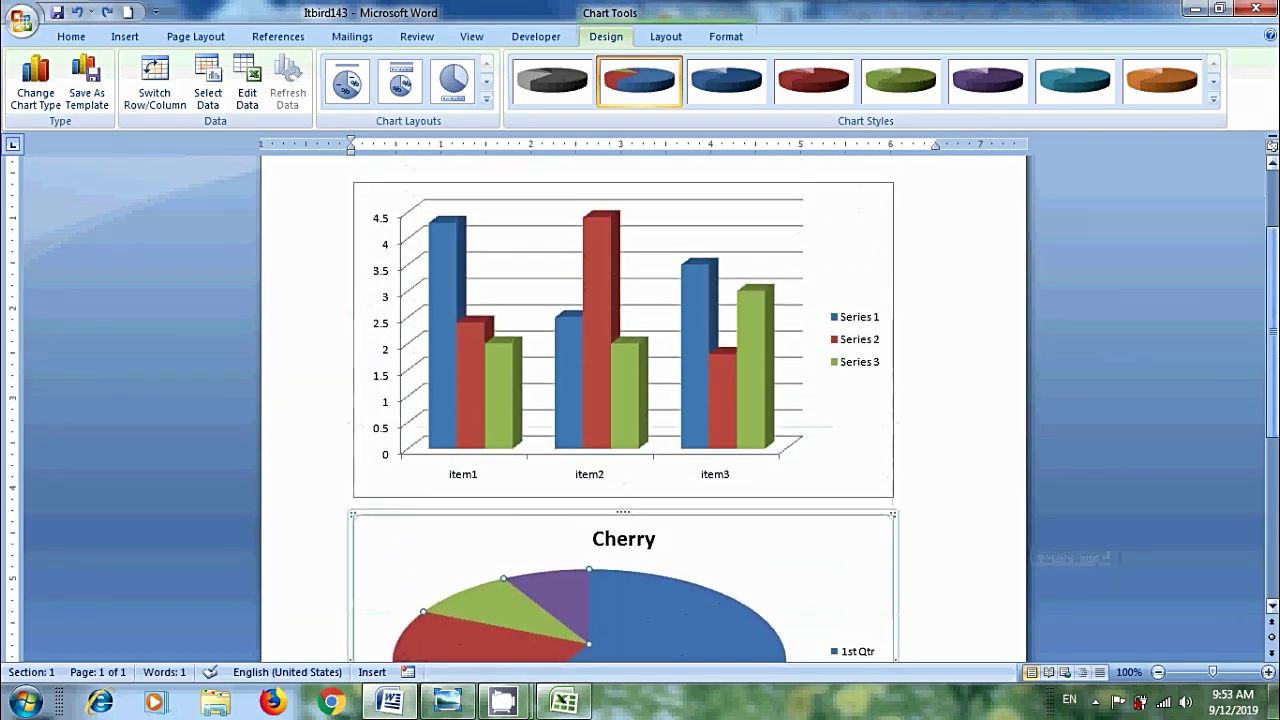
scroll(1066, 560, up, 1)
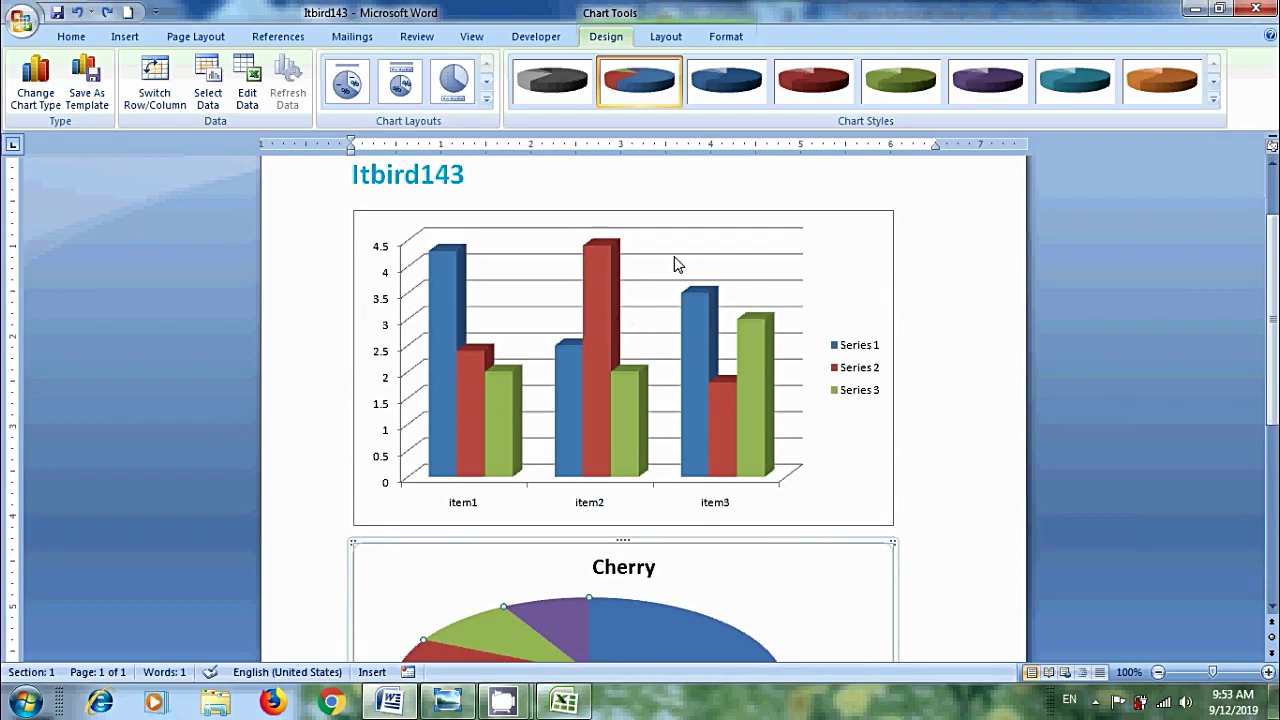
click(655, 490)
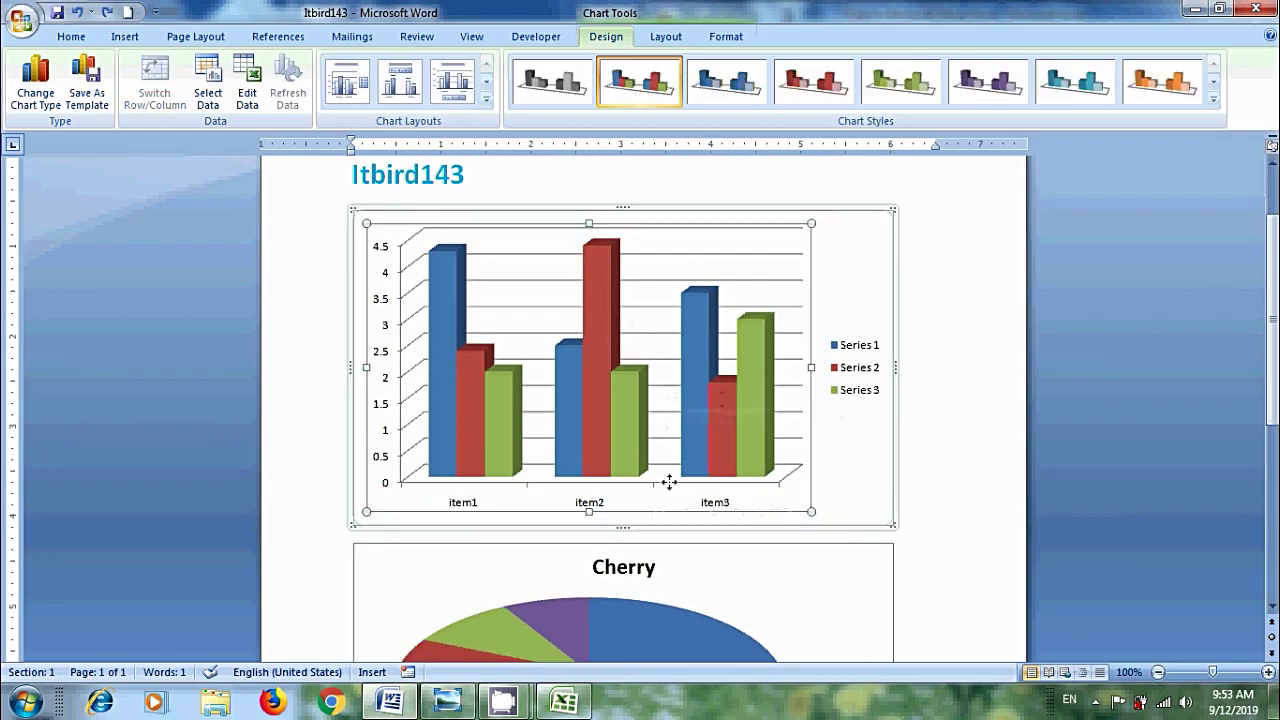
drag(735, 486, 728, 487)
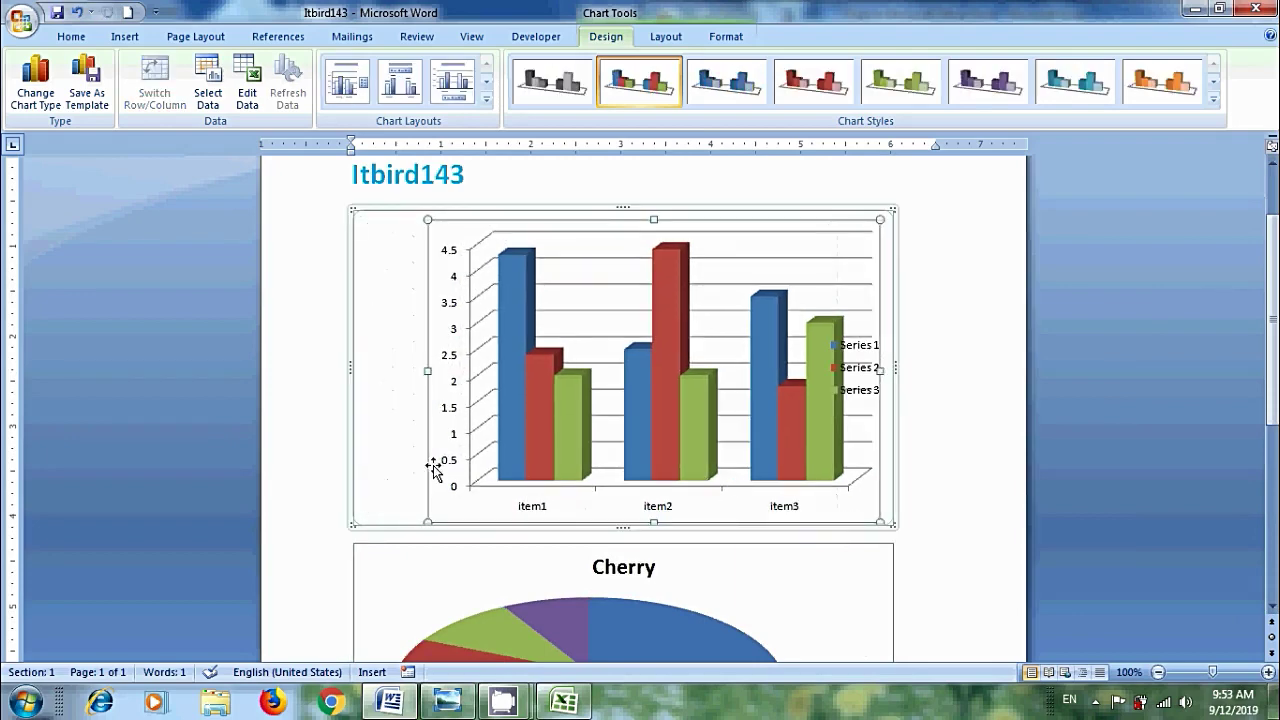
drag(389, 453, 390, 457)
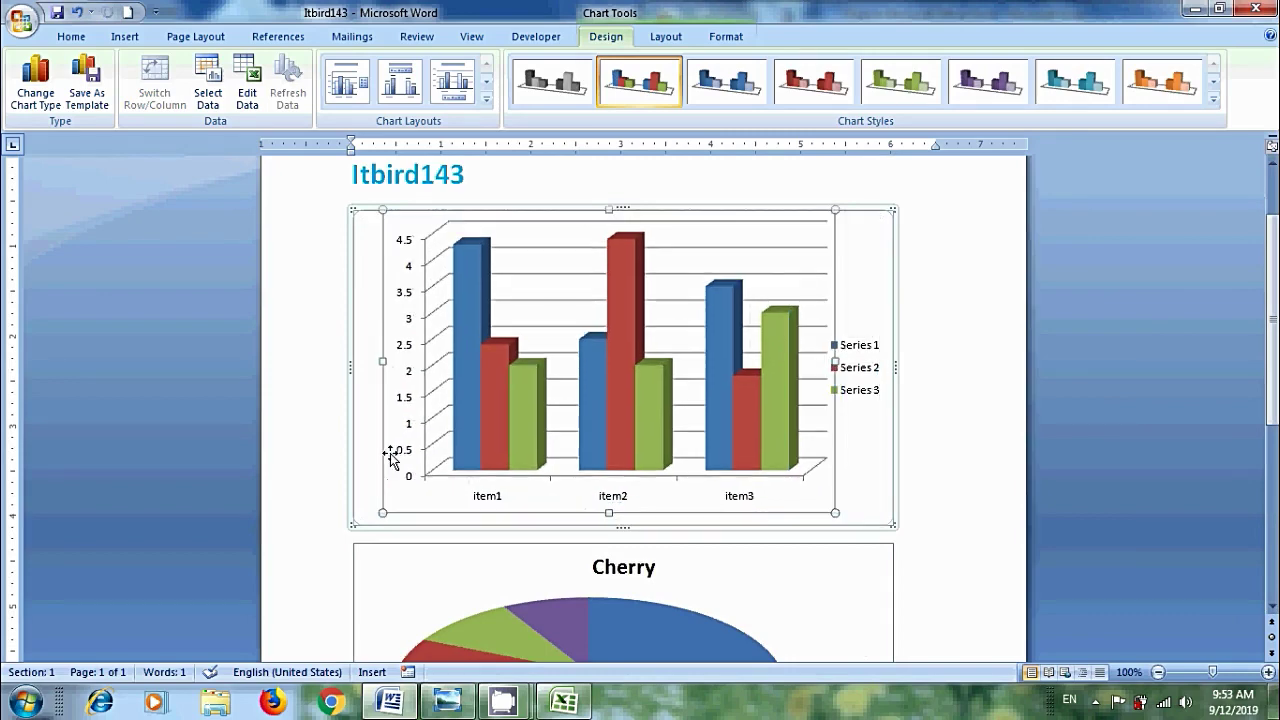
click(450, 702)
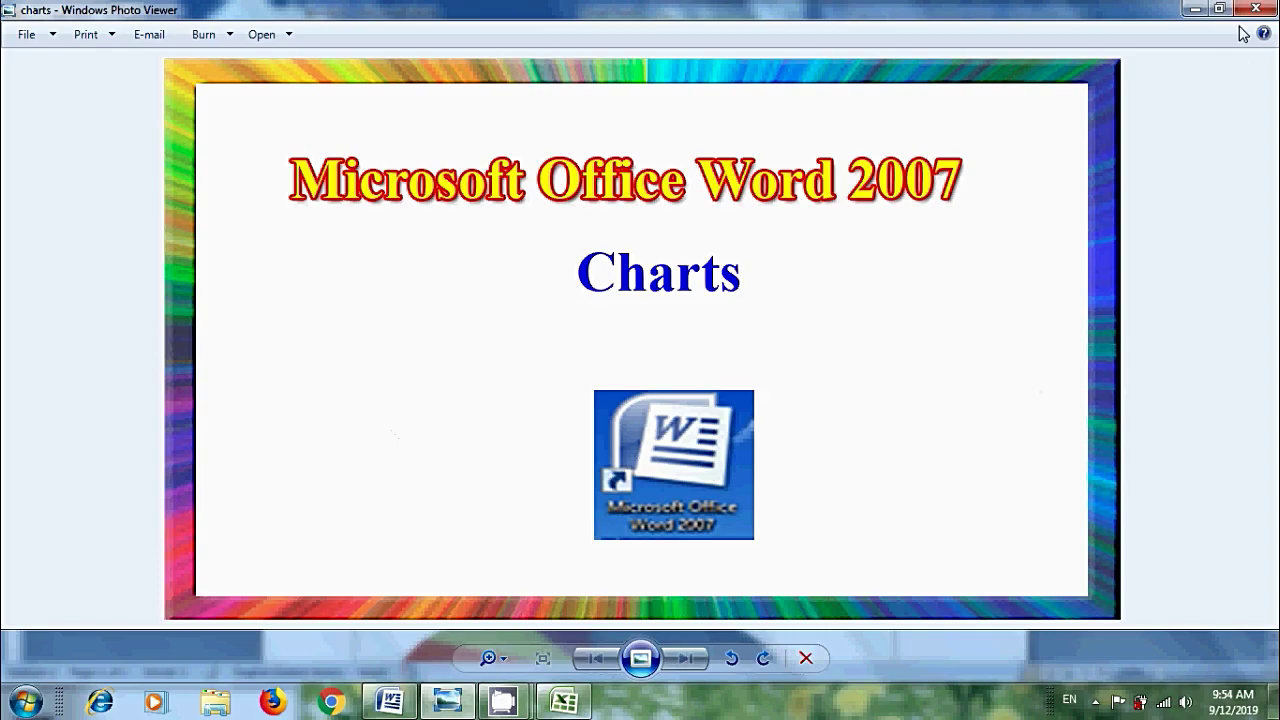
- Minimize the Photo Viewer and the Excel chart-data window
click(1195, 9)
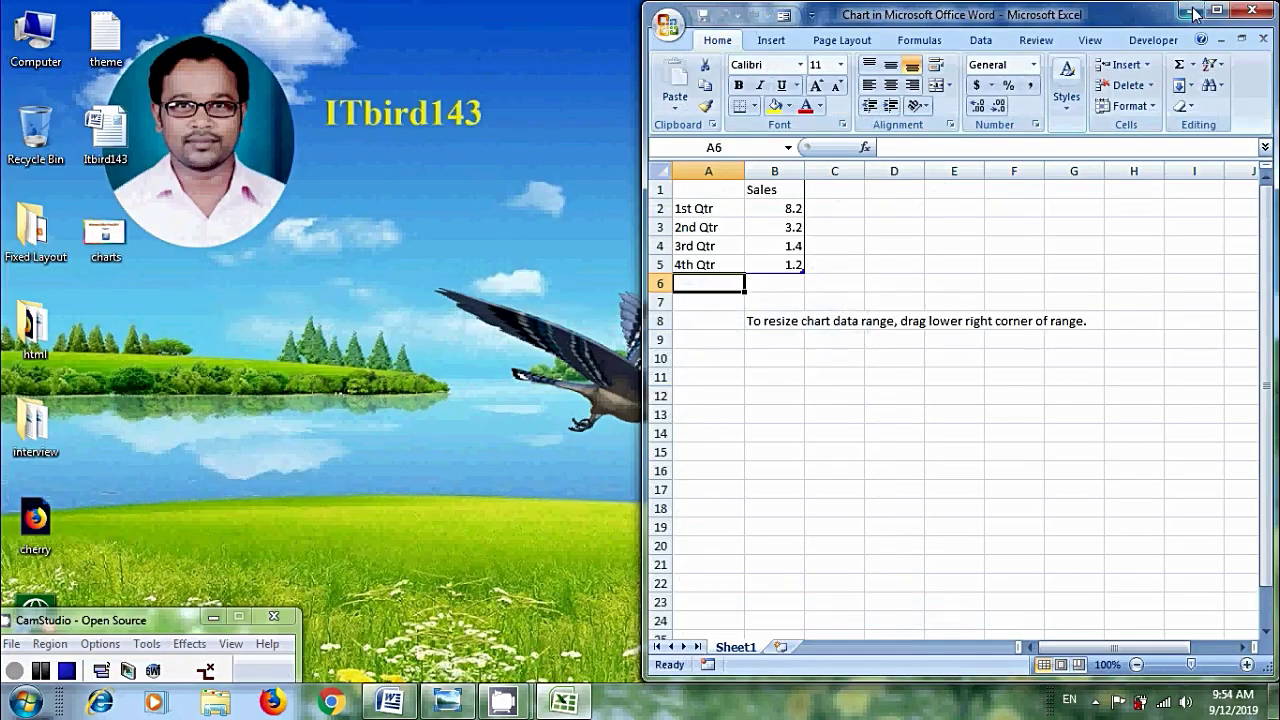
click(1191, 10)
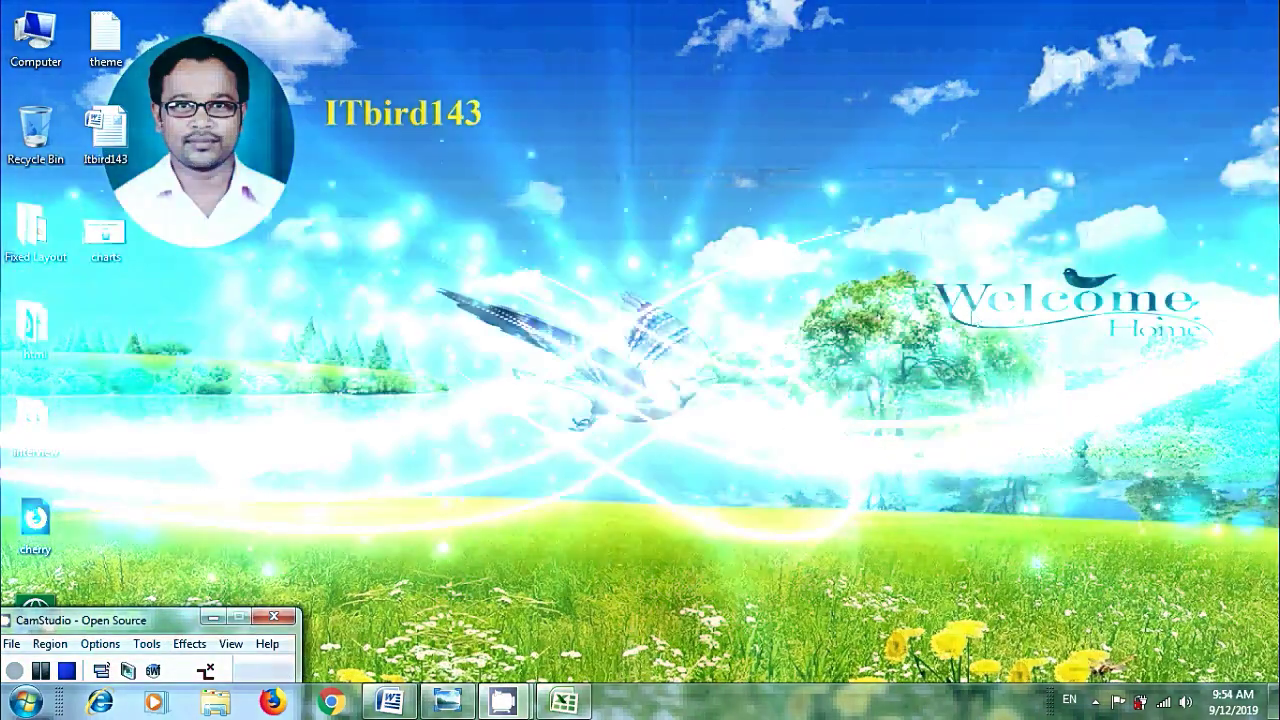